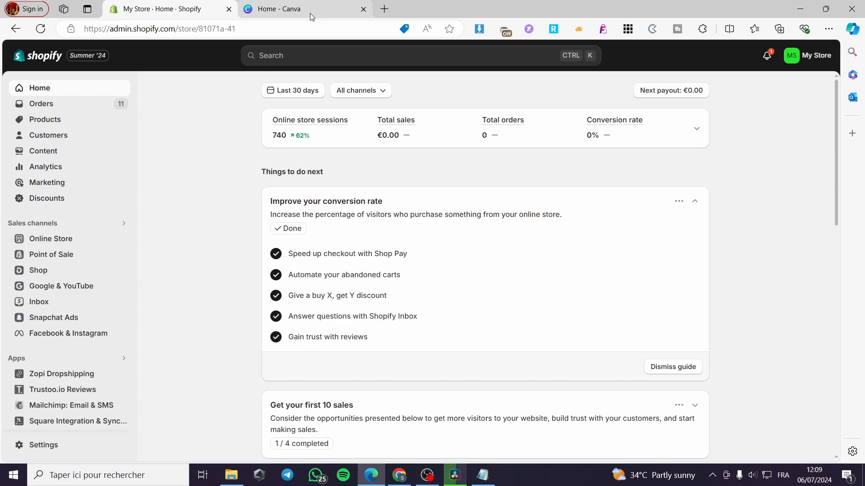
# - Open the online store's current Craft theme for customization and look over its home page
pyautogui.click(310, 13)
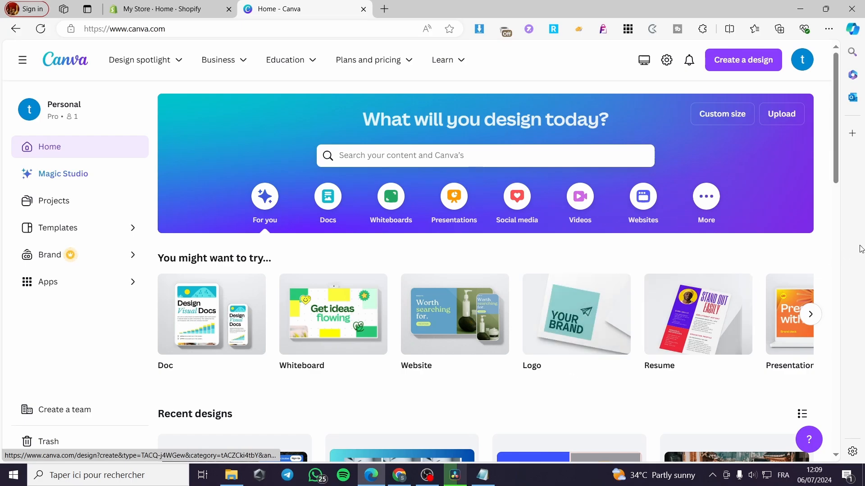
pyautogui.click(135, 8)
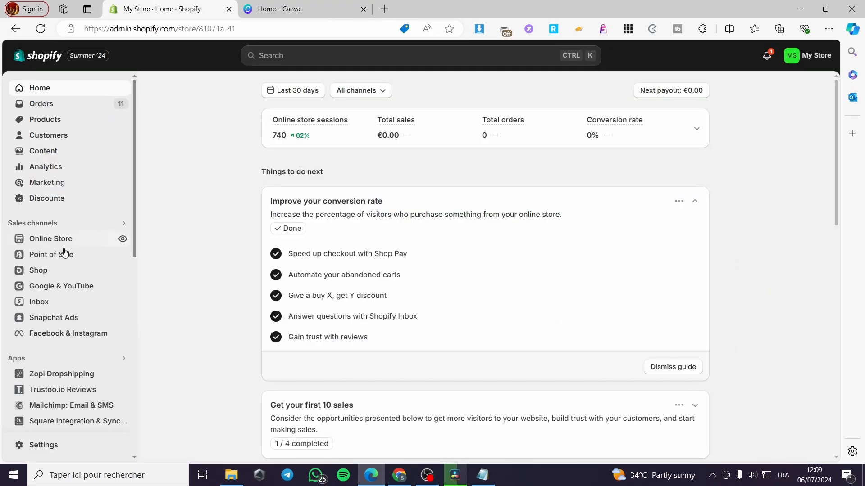
pyautogui.click(50, 239)
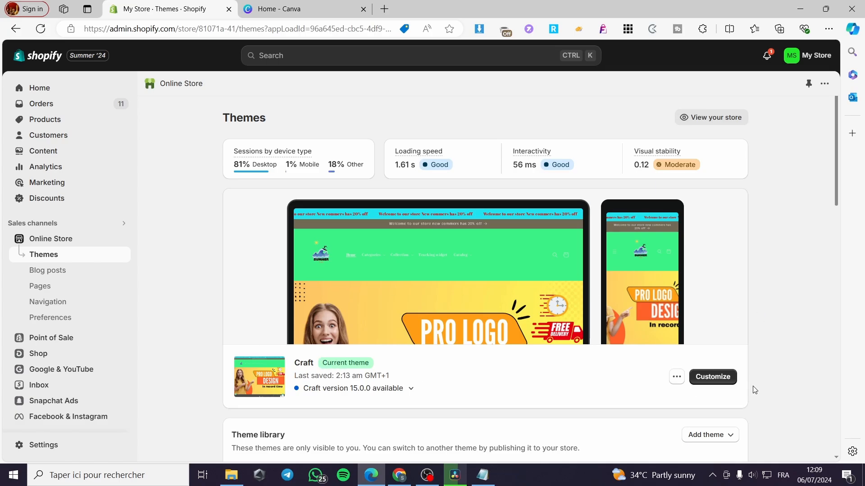
pyautogui.click(720, 381)
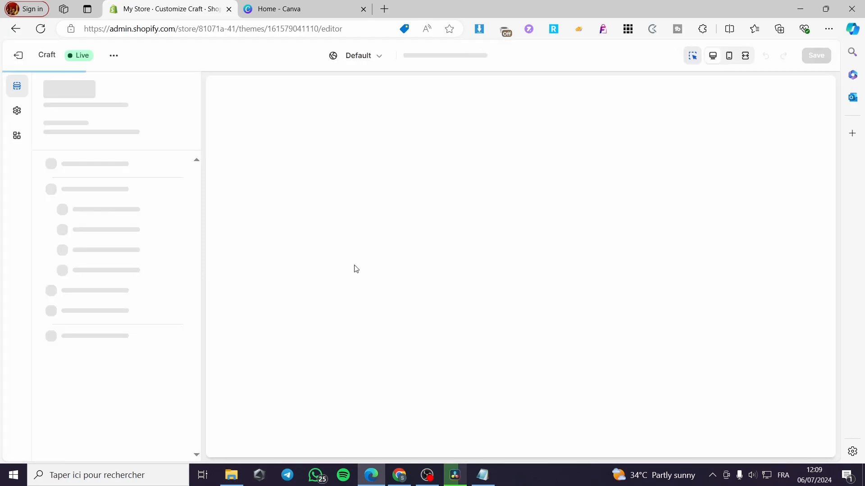
pyautogui.scroll(-3, 590, 243)
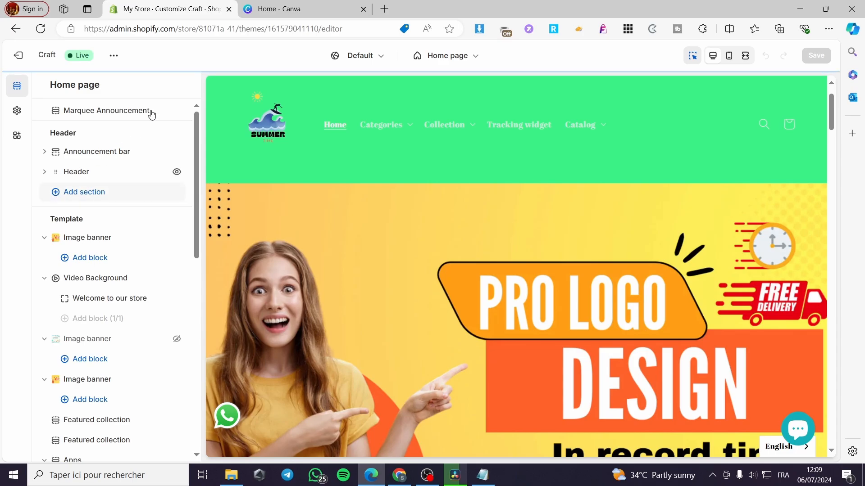
# - Switch to Canva and create a new custom-size design 1800 px wide and 1000 px high
pyautogui.click(270, 14)
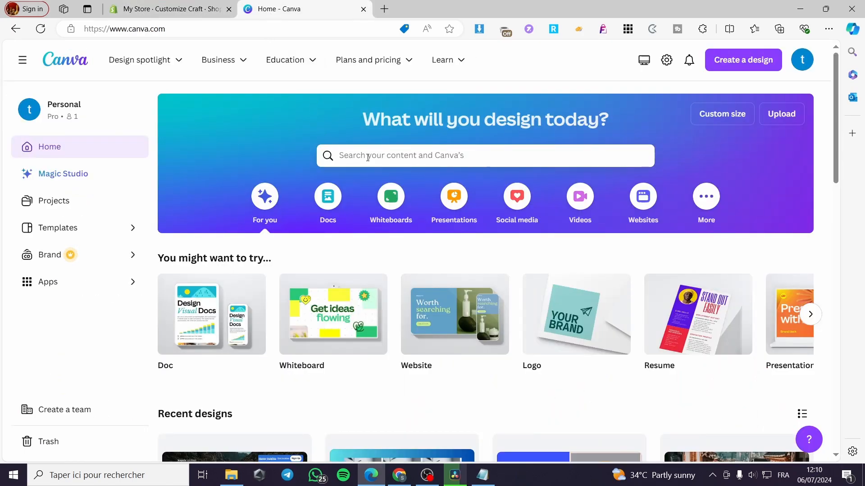
pyautogui.click(738, 69)
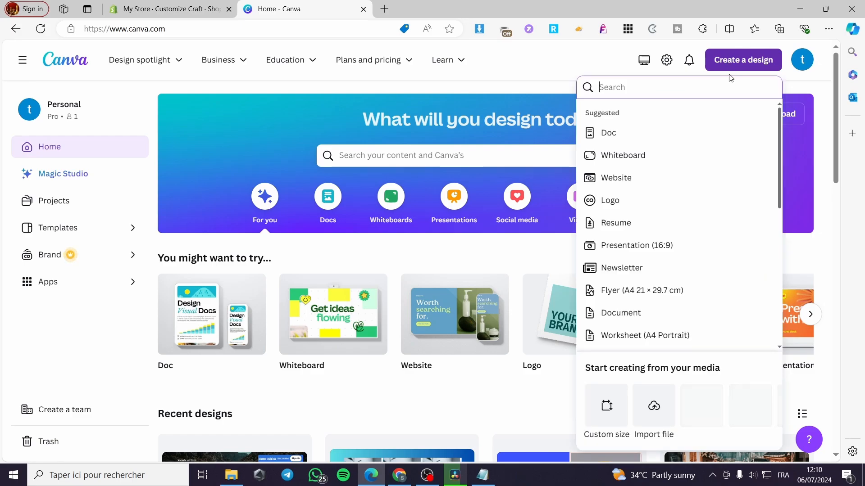
pyautogui.click(608, 411)
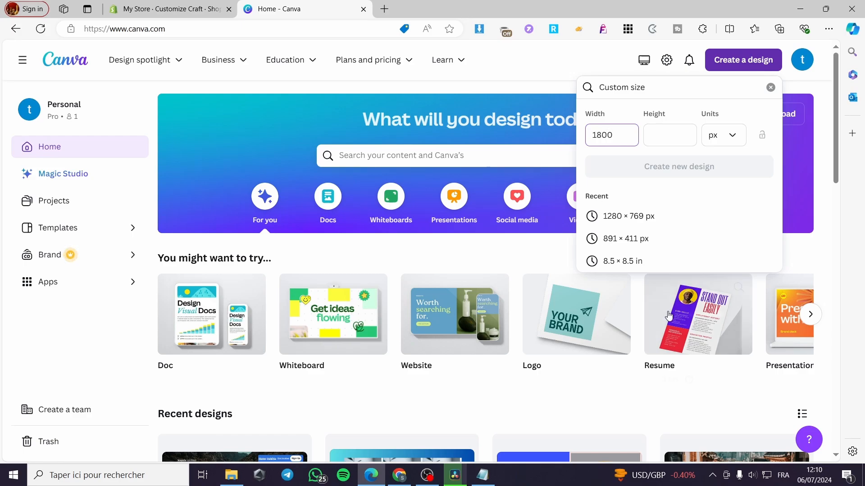
pyautogui.click(669, 140)
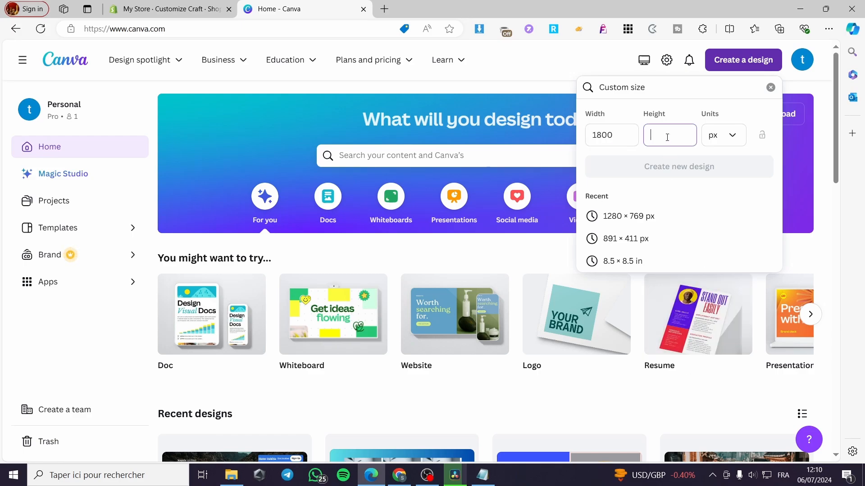
pyautogui.write('1000')
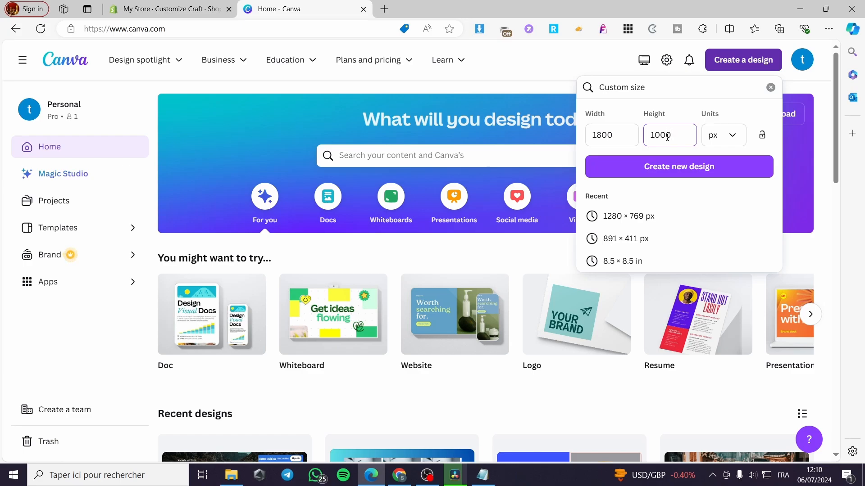
pyautogui.click(671, 174)
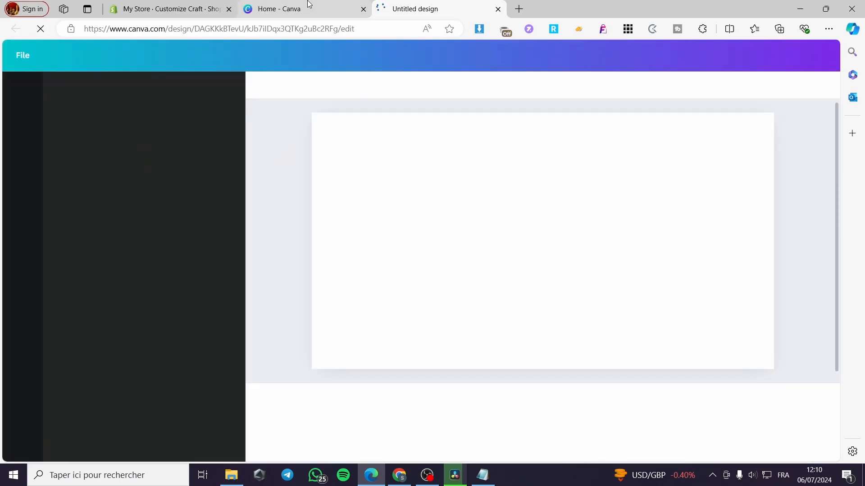
pyautogui.click(312, 8)
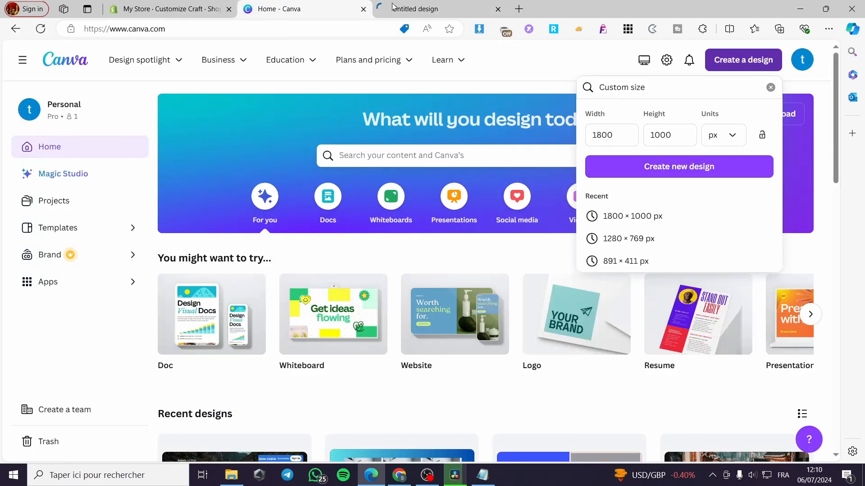
pyautogui.click(393, 7)
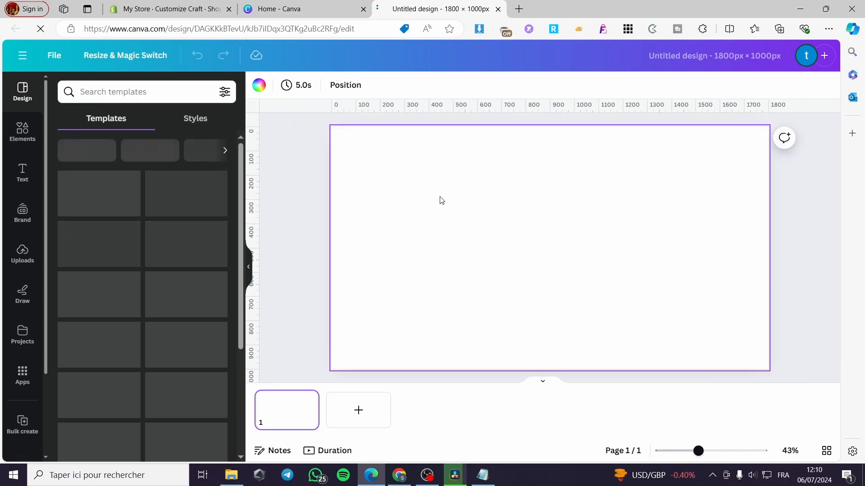
pyautogui.click(314, 27)
pyautogui.click(323, 7)
pyautogui.click(428, 9)
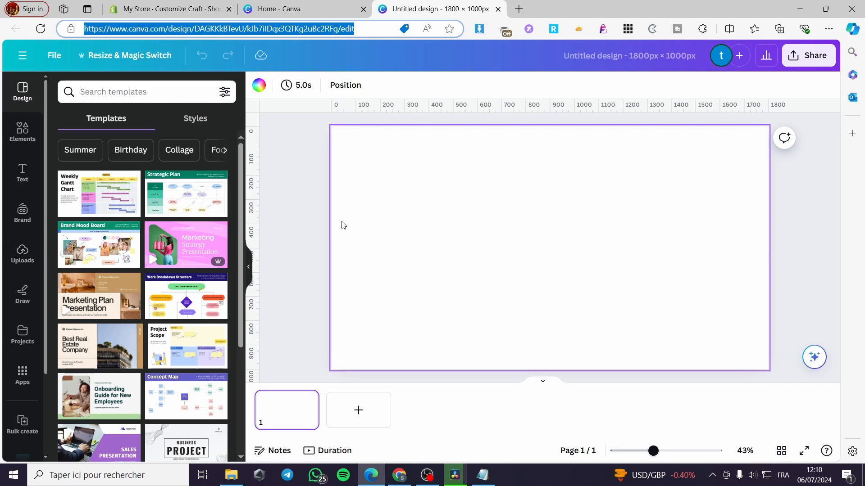
# - Try a solid violet page background and compare it with the store's home page in Shopify
pyautogui.click(260, 92)
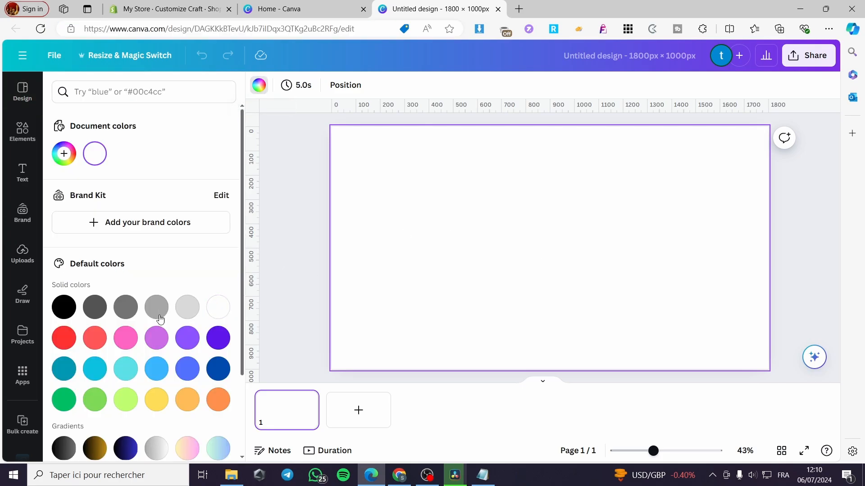
pyautogui.click(193, 342)
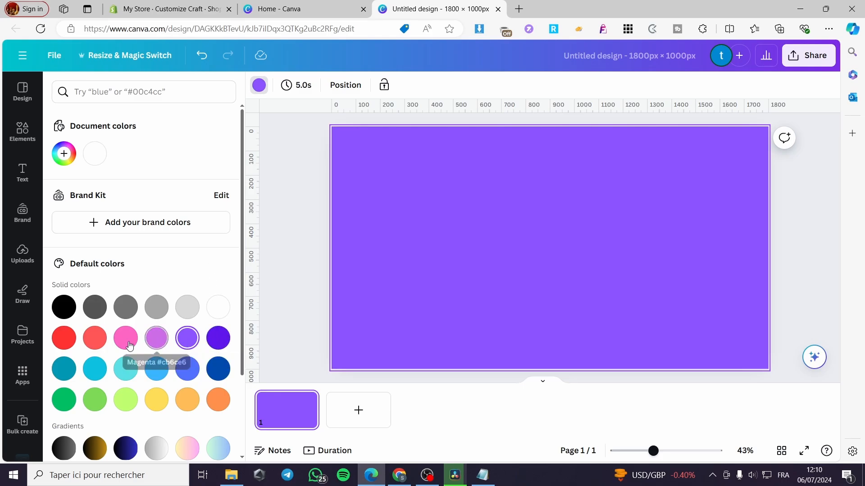
pyautogui.click(158, 7)
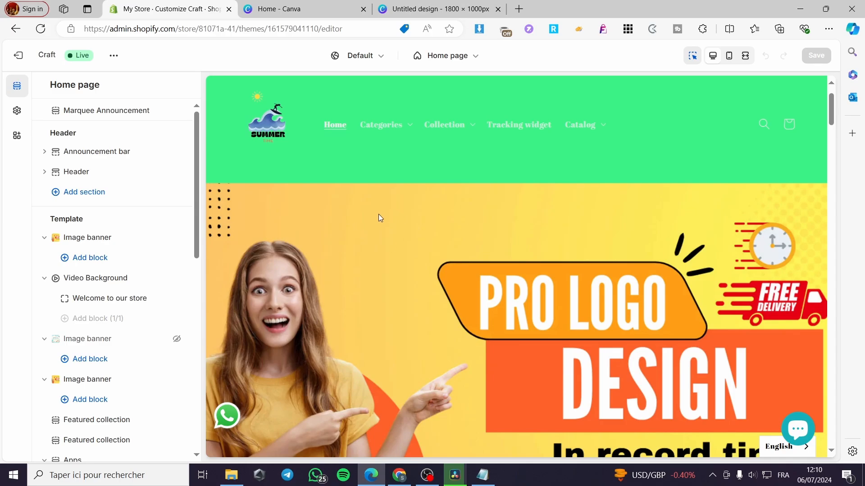
pyautogui.click(418, 15)
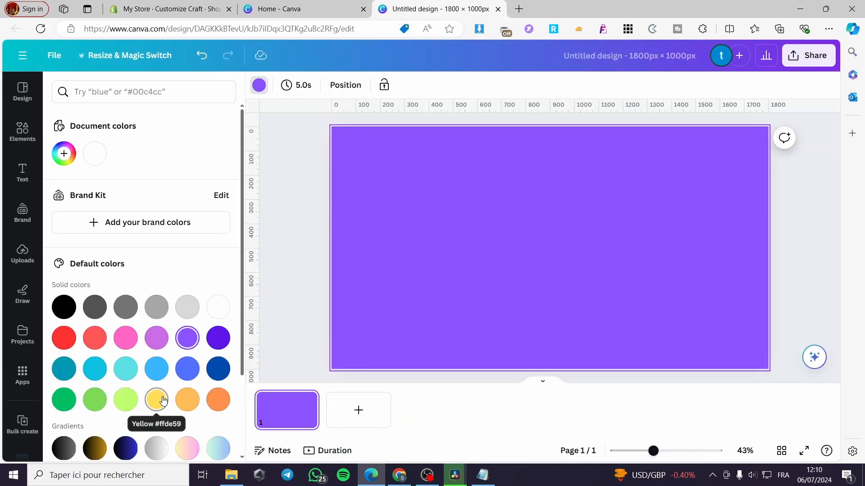
# - Compare lime and light green page backgrounds with the Shopify store's header, and set the background to the solid darker green
pyautogui.scroll(-1, 136, 396)
pyautogui.click(126, 343)
pyautogui.click(203, 6)
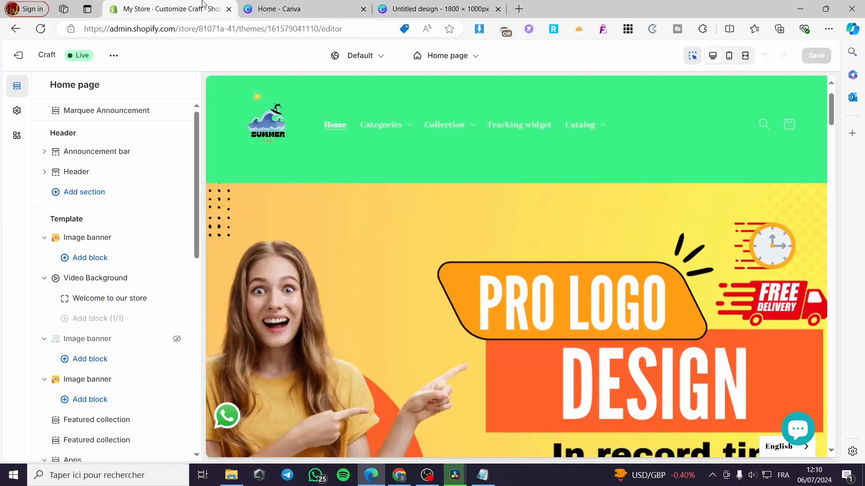
pyautogui.click(422, 4)
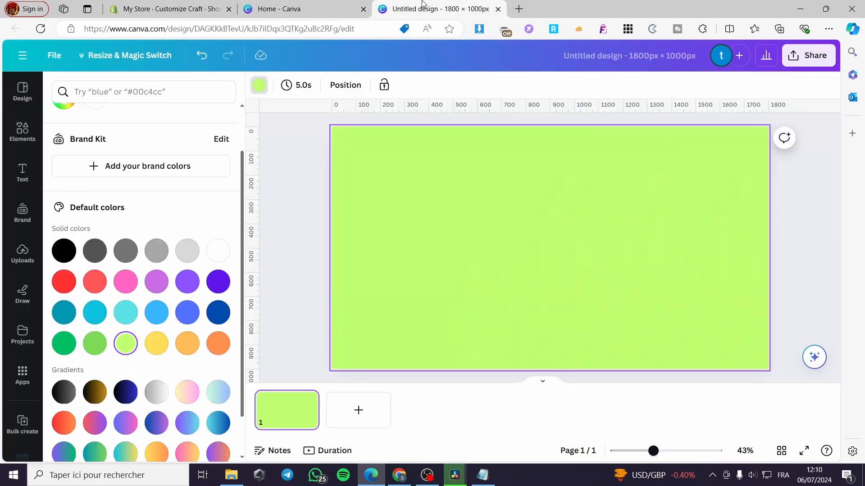
pyautogui.click(95, 344)
pyautogui.click(203, 9)
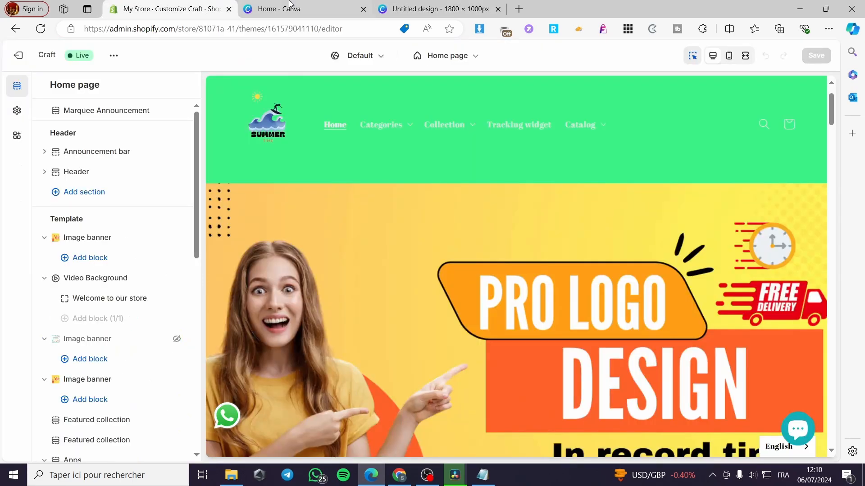
pyautogui.click(408, 7)
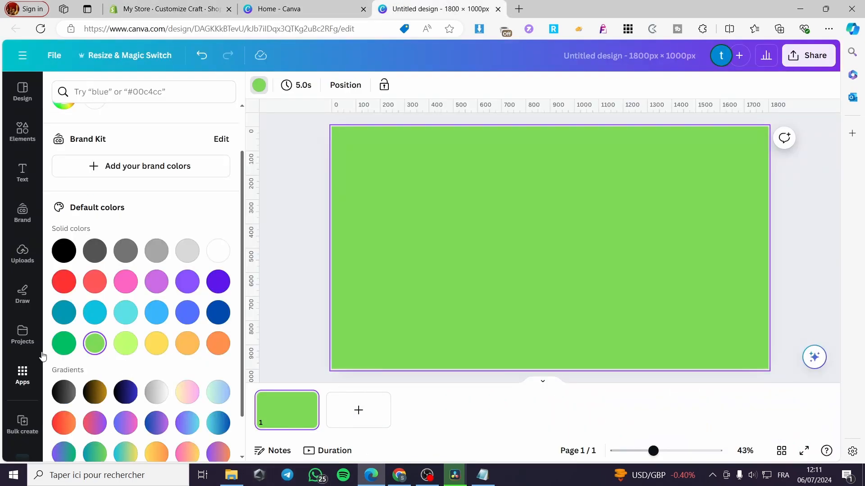
pyautogui.click(64, 344)
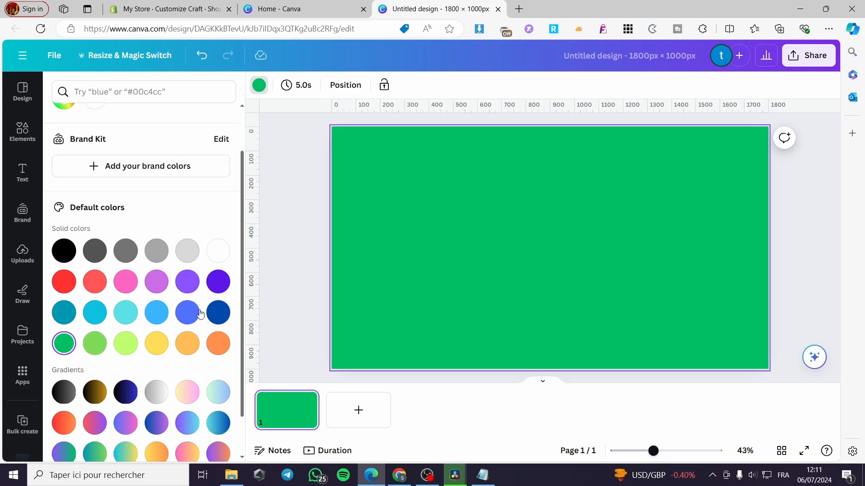
pyautogui.click(788, 252)
# - Search the design elements for "stickers" and list all of the photo results
pyautogui.click(23, 133)
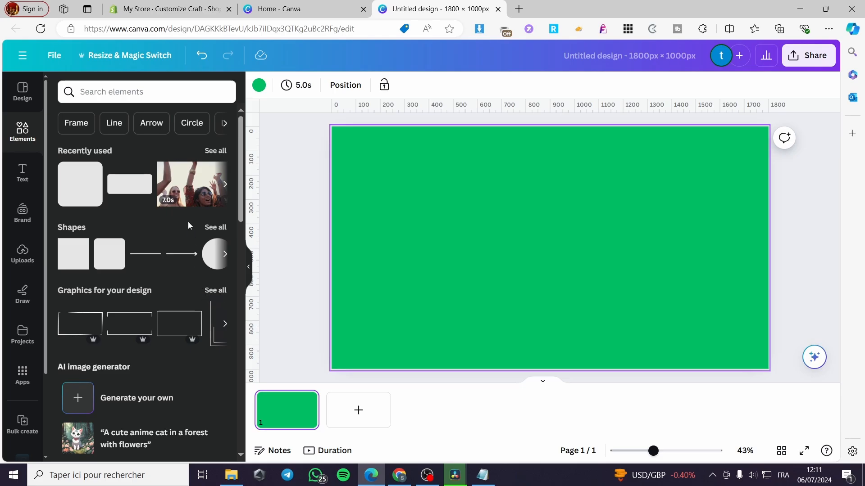
pyautogui.click(148, 93)
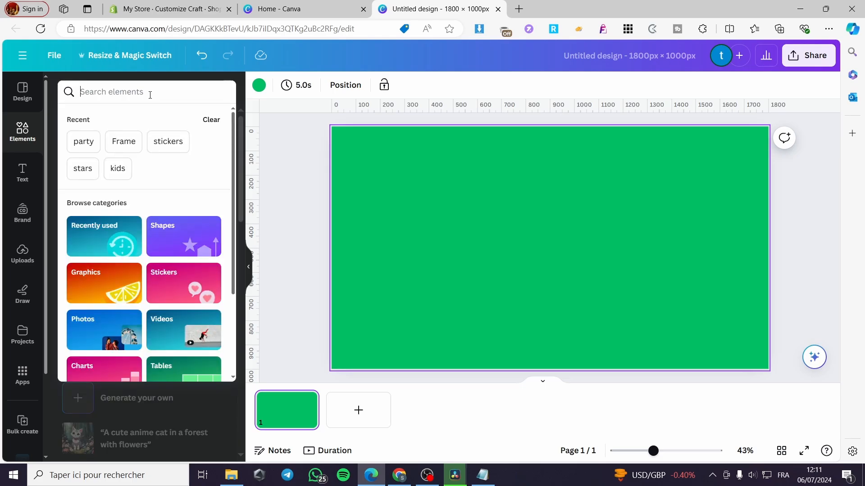
pyautogui.write('stic')
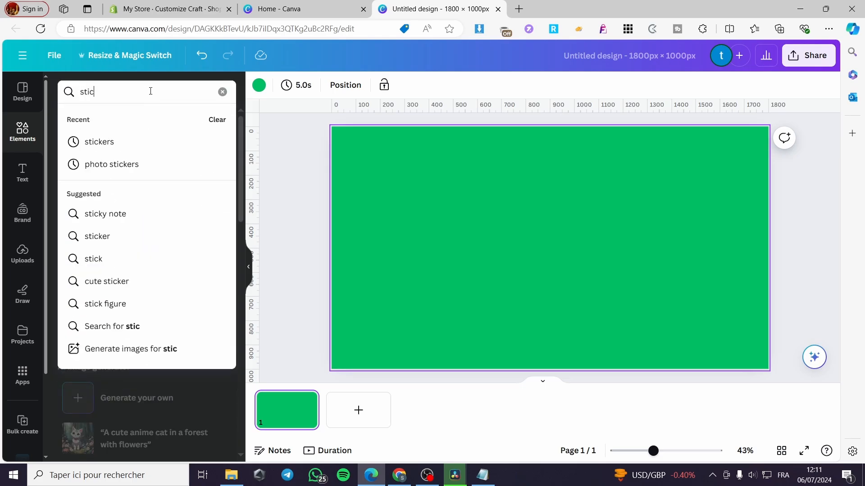
pyautogui.write('kers')
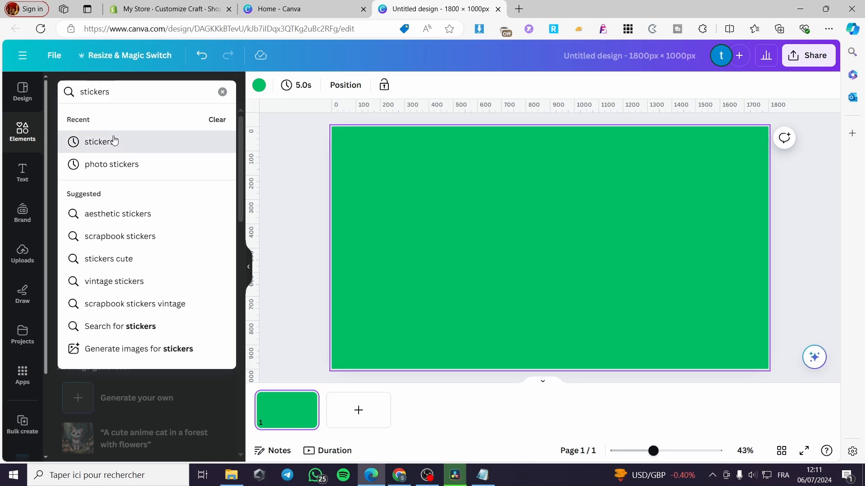
pyautogui.click(114, 142)
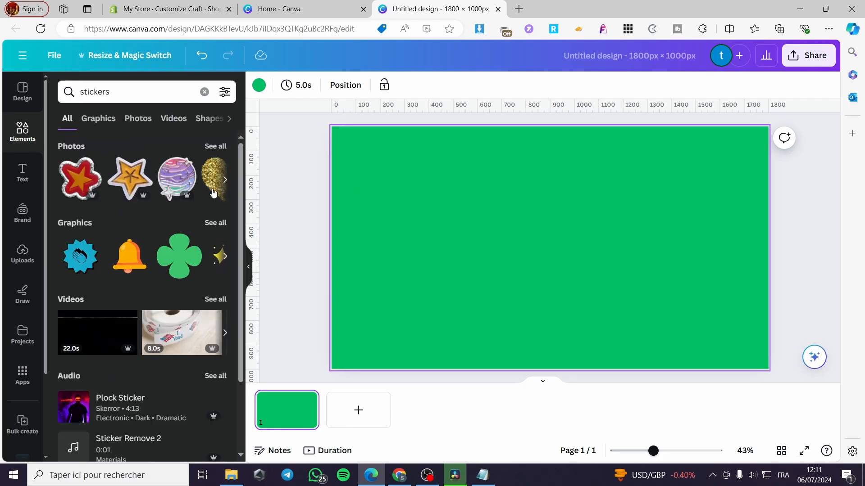
pyautogui.click(215, 146)
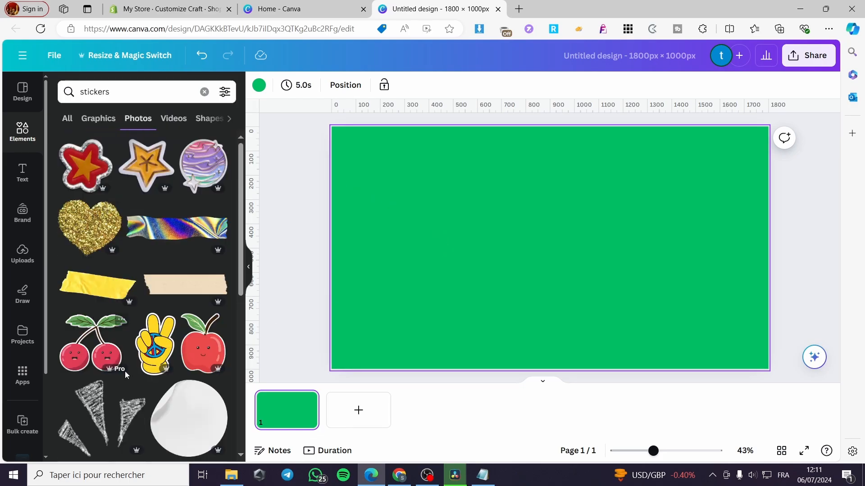
# - Add the pink paperclip sticker to the page and place it small in the page's upper-right corner
pyautogui.scroll(-4, 180, 352)
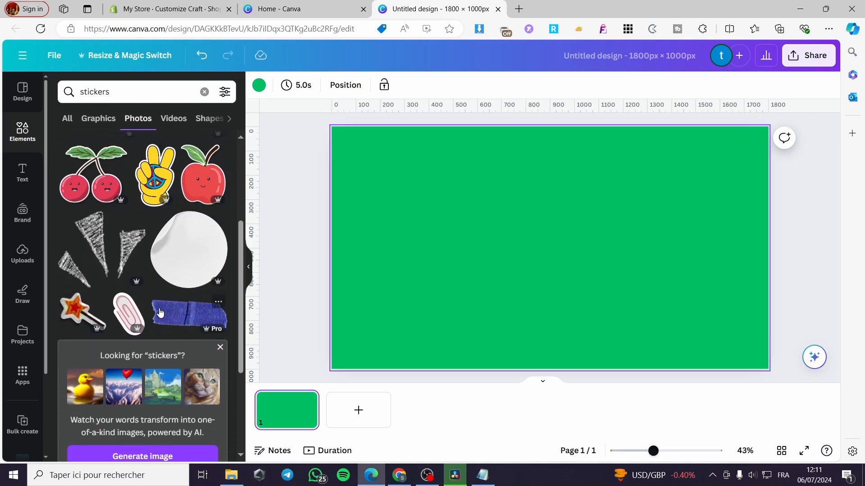
pyautogui.click(138, 301)
pyautogui.click(131, 317)
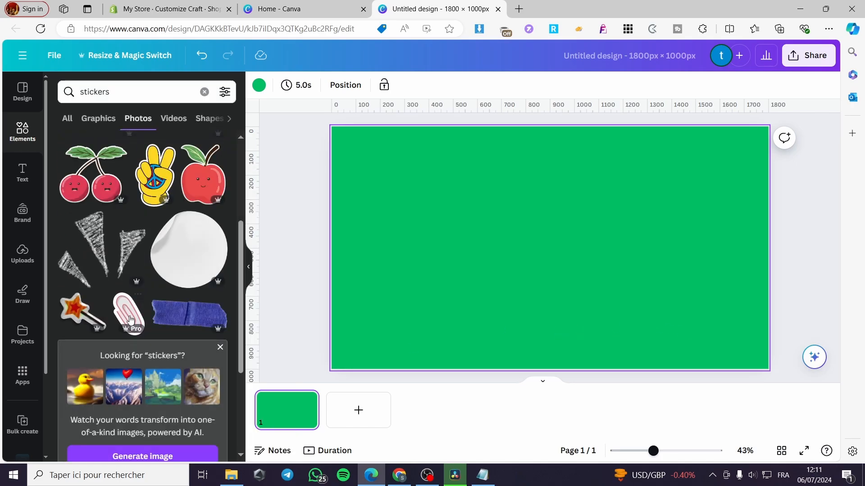
pyautogui.click(129, 315)
pyautogui.moveTo(622, 345); pyautogui.dragTo(761, 198)
# - Browse further sticker photos and search the photo elements for "clothes"
pyautogui.scroll(-1, 126, 359)
pyautogui.scroll(-5, 126, 358)
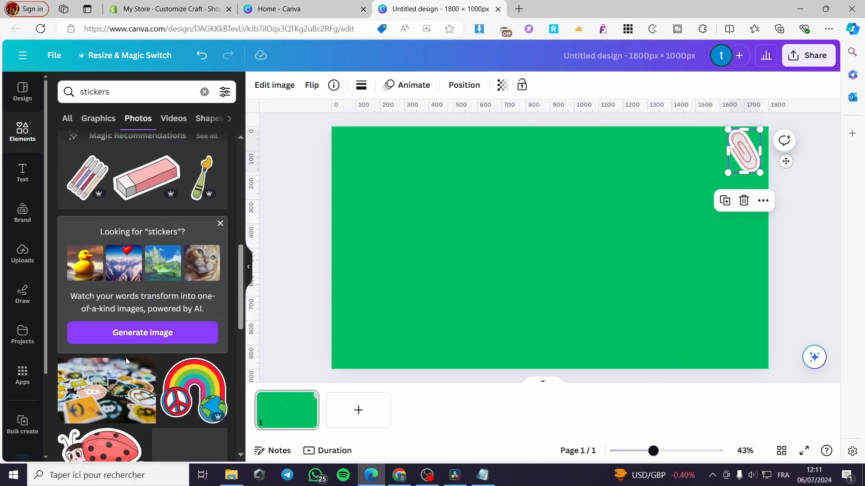
pyautogui.click(155, 95)
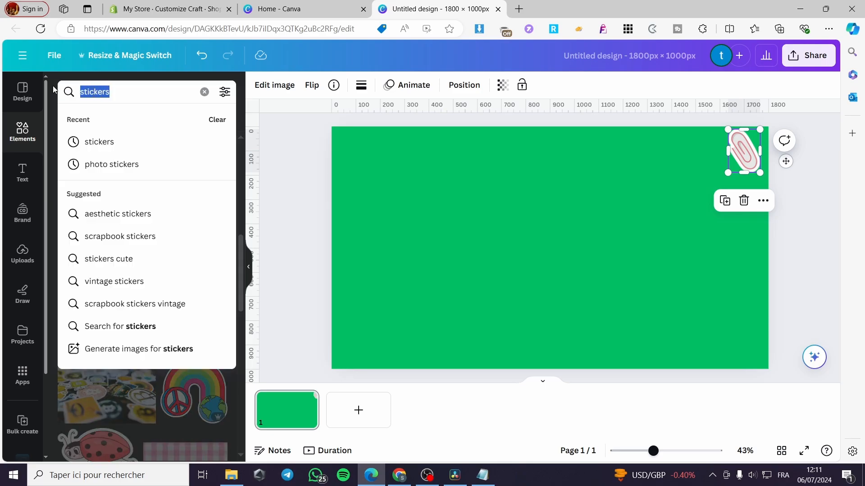
pyautogui.write('clothes')
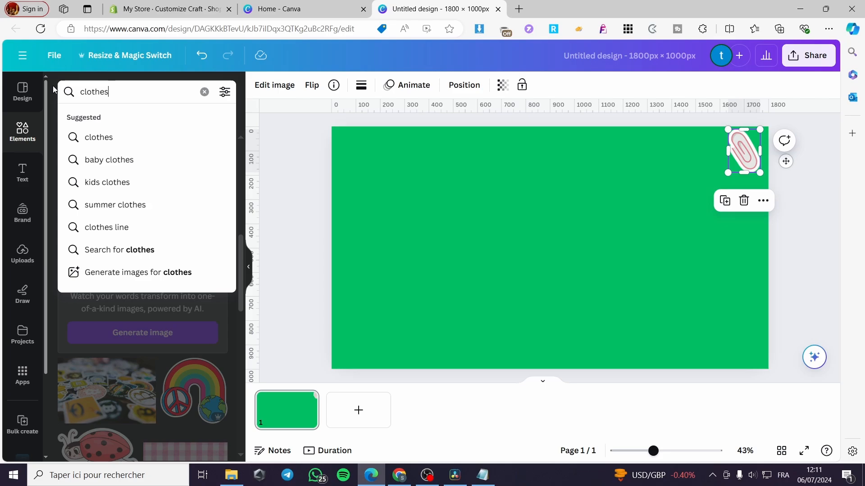
pyautogui.press('Return')
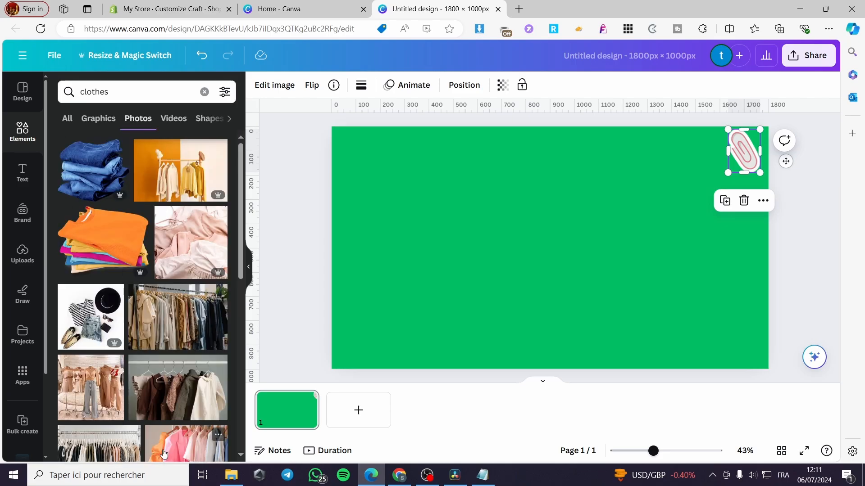
# - Add the orange and cream clothes rack photo from all results, enlarging and widening it to leave a green border around it
pyautogui.click(66, 118)
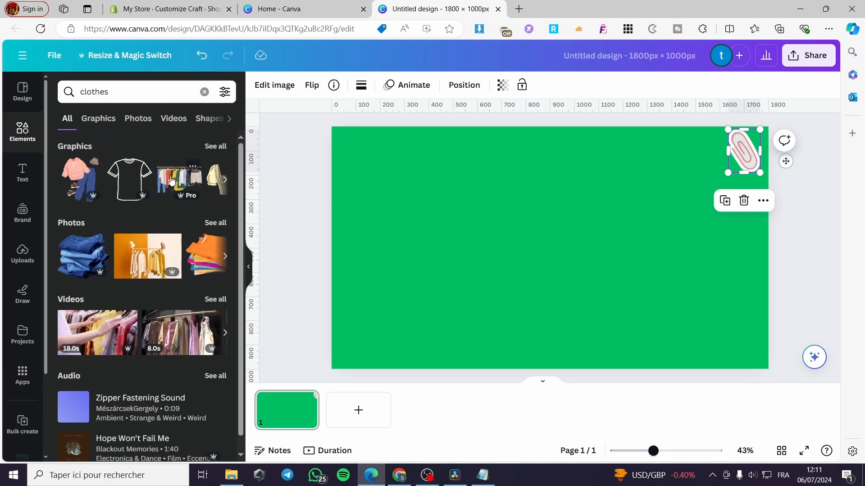
pyautogui.click(143, 258)
pyautogui.moveTo(588, 272); pyautogui.dragTo(539, 255)
pyautogui.moveTo(647, 329); pyautogui.dragTo(684, 354)
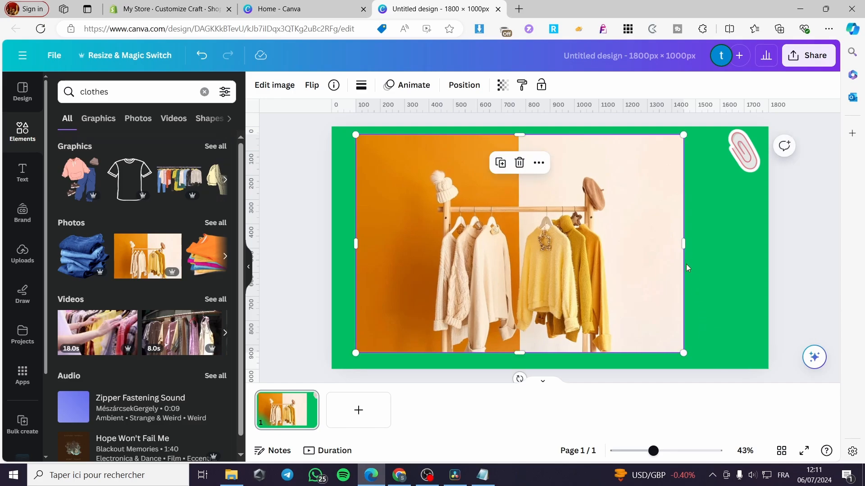
pyautogui.moveTo(684, 242); pyautogui.dragTo(743, 243)
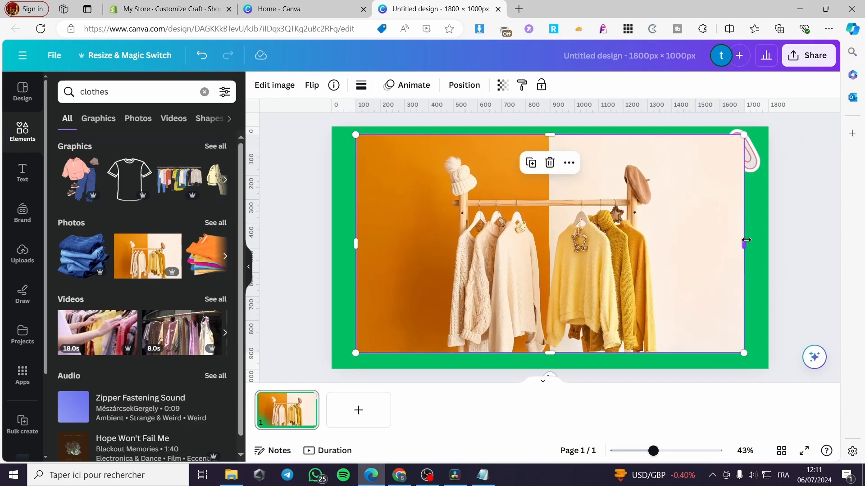
pyautogui.moveTo(355, 244); pyautogui.dragTo(355, 243)
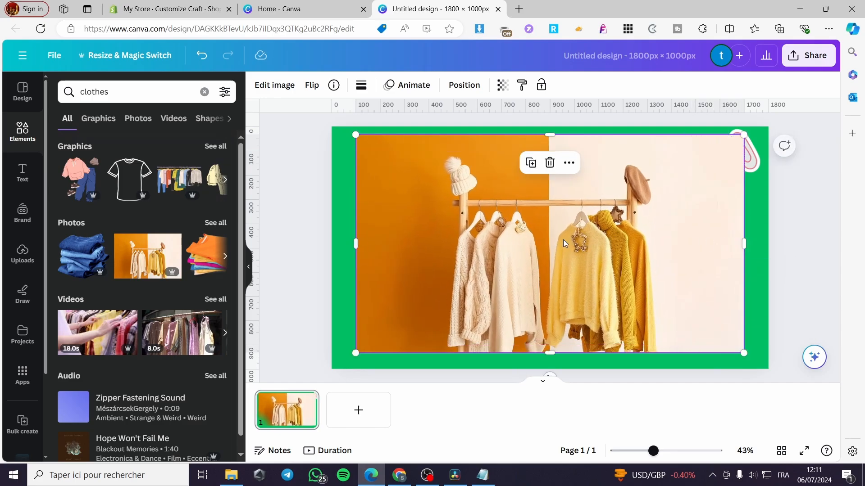
# - Bring the pink paperclip sticker forward so it sits in front of the clothes rack photo
pyautogui.click(760, 156)
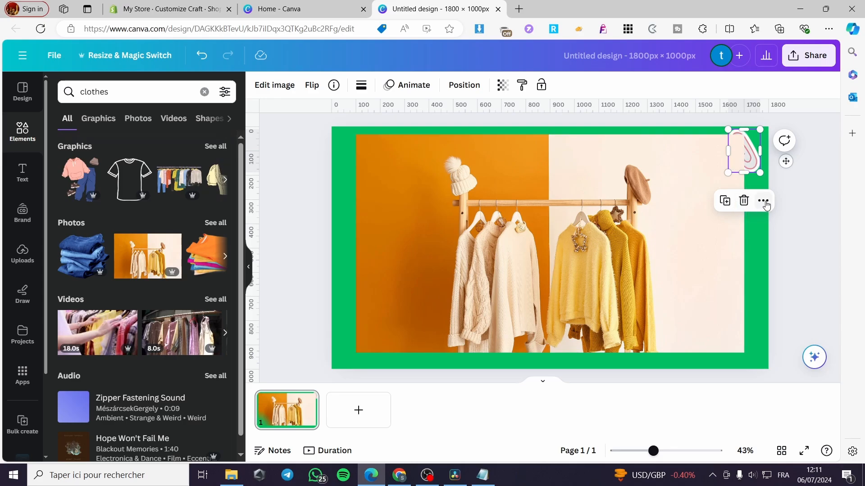
pyautogui.click(458, 87)
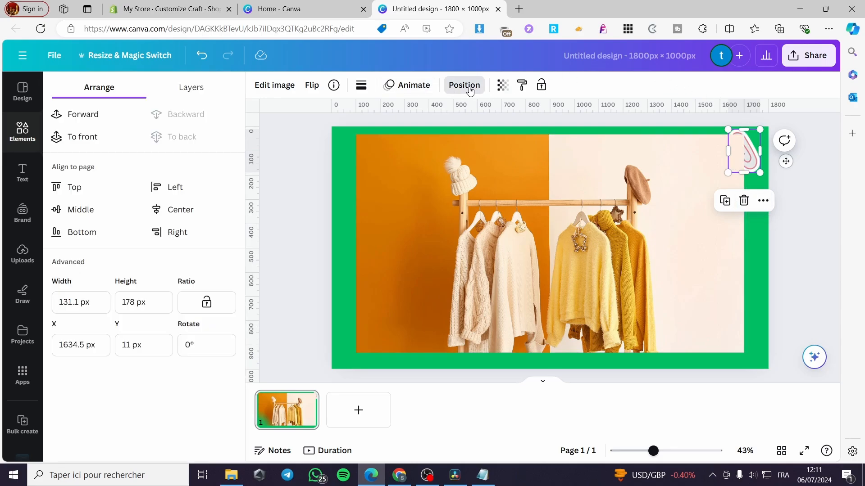
pyautogui.click(98, 123)
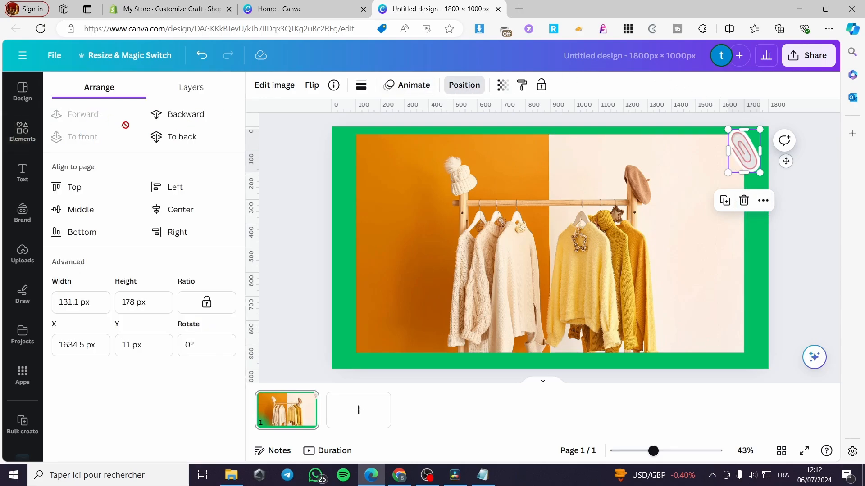
pyautogui.click(817, 244)
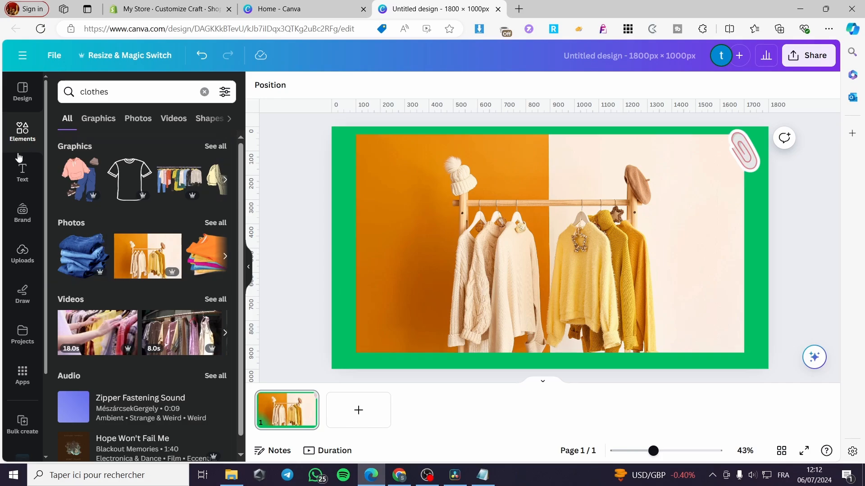
# - Add the pink polo shirt and jeans graphic, shrink it, and place it in the page's upper-left corner
pyautogui.click(103, 123)
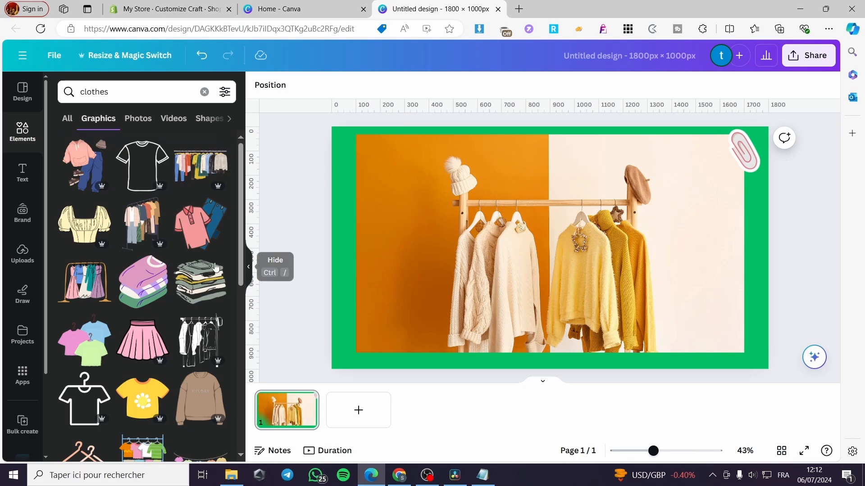
pyautogui.click(197, 242)
pyautogui.moveTo(597, 295); pyautogui.dragTo(577, 286)
pyautogui.moveTo(527, 223); pyautogui.dragTo(380, 164)
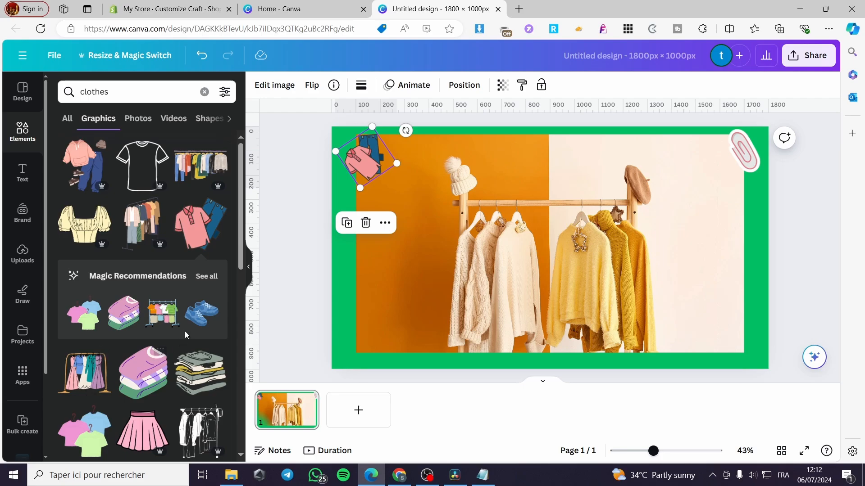
# - Add the recommended blue sneakers graphic and place it small in the photo's lower-right corner
pyautogui.click(202, 310)
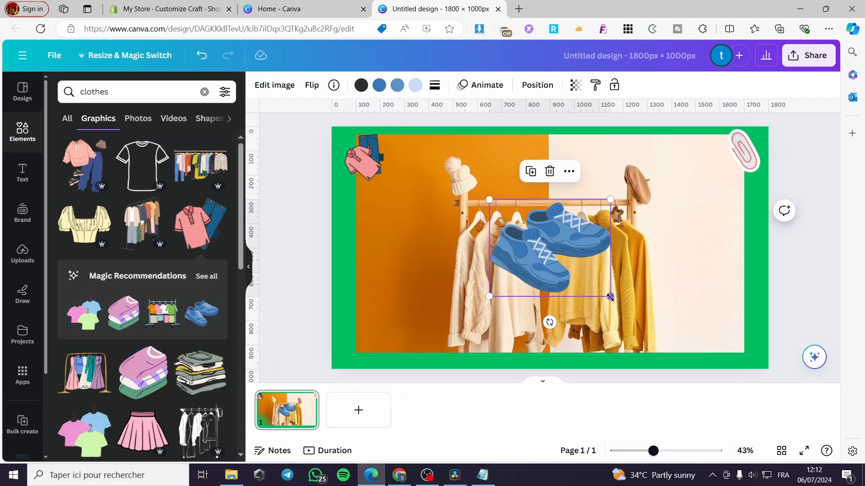
pyautogui.moveTo(609, 295); pyautogui.dragTo(736, 379)
# - Shift the paperclip into the photo's upper-right corner, and move and straighten the polo and jeans graphic inside its upper-left corner
pyautogui.moveTo(752, 172); pyautogui.dragTo(726, 168)
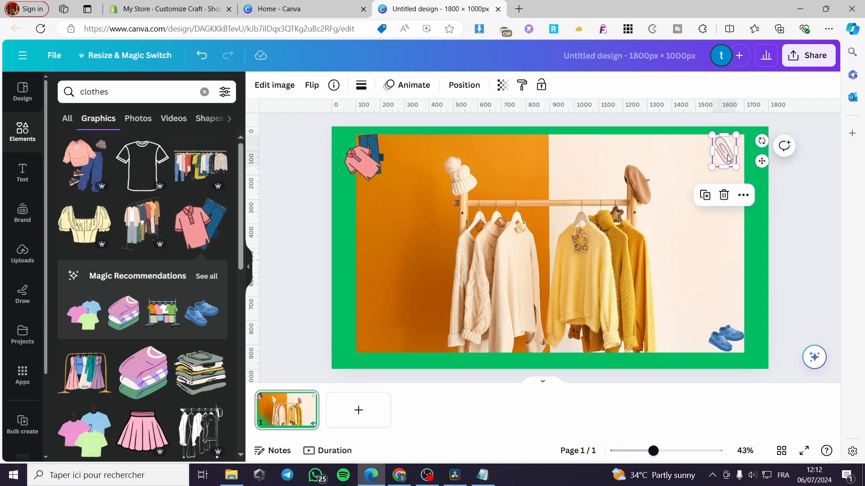
pyautogui.moveTo(365, 163); pyautogui.dragTo(383, 163)
pyautogui.moveTo(399, 155); pyautogui.dragTo(386, 157)
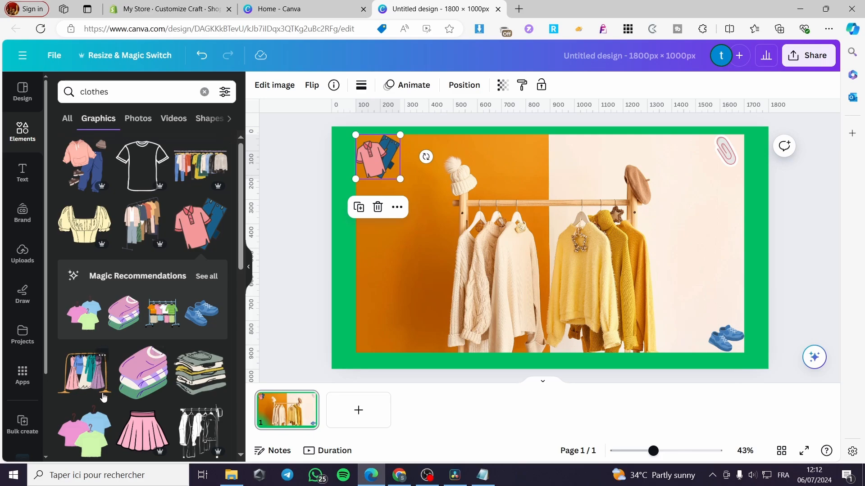
# - Add the multicoloured clothes pattern graphic and enlarge it across the page to the right edge
pyautogui.scroll(-3, 191, 402)
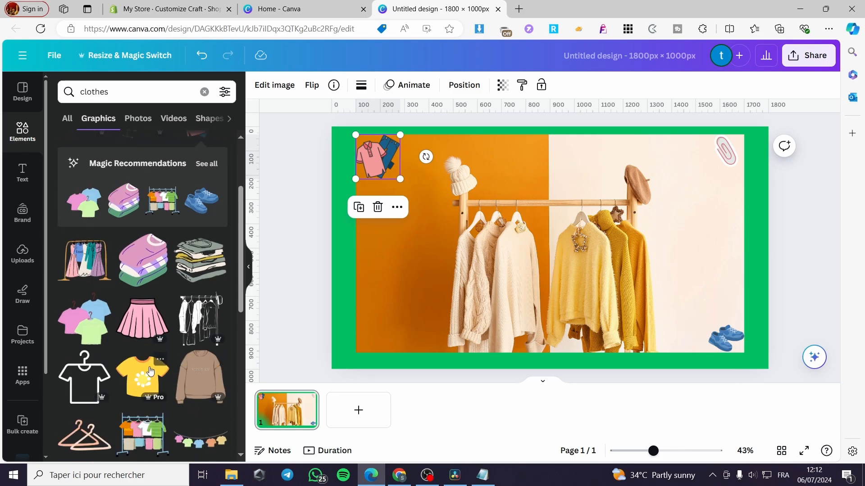
pyautogui.scroll(-4, 151, 371)
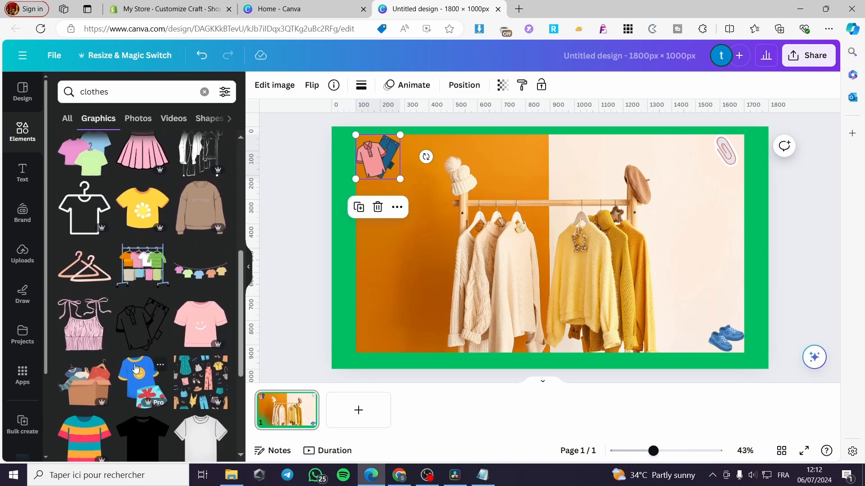
pyautogui.click(200, 383)
pyautogui.moveTo(646, 344); pyautogui.dragTo(788, 344)
pyautogui.moveTo(614, 310); pyautogui.dragTo(512, 272)
pyautogui.moveTo(616, 245); pyautogui.dragTo(768, 245)
# - Try a transparency of 44 on the clothes pattern, and set it back to 100
pyautogui.click(503, 85)
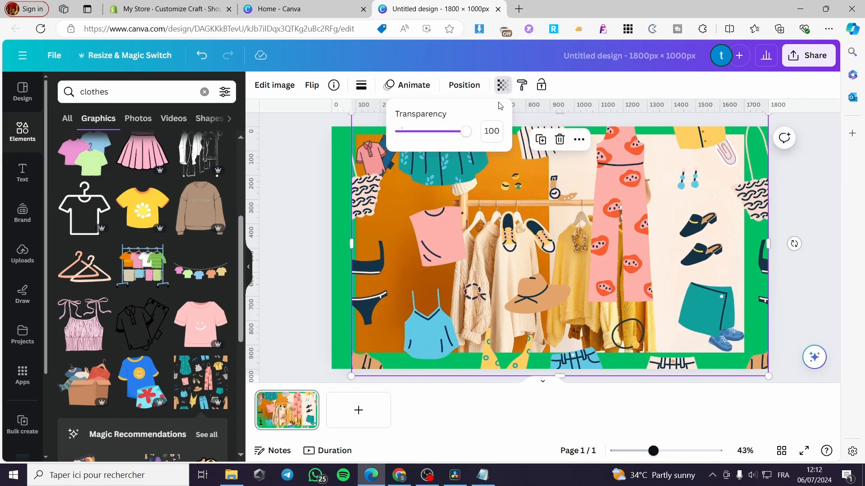
pyautogui.moveTo(472, 134); pyautogui.dragTo(430, 133)
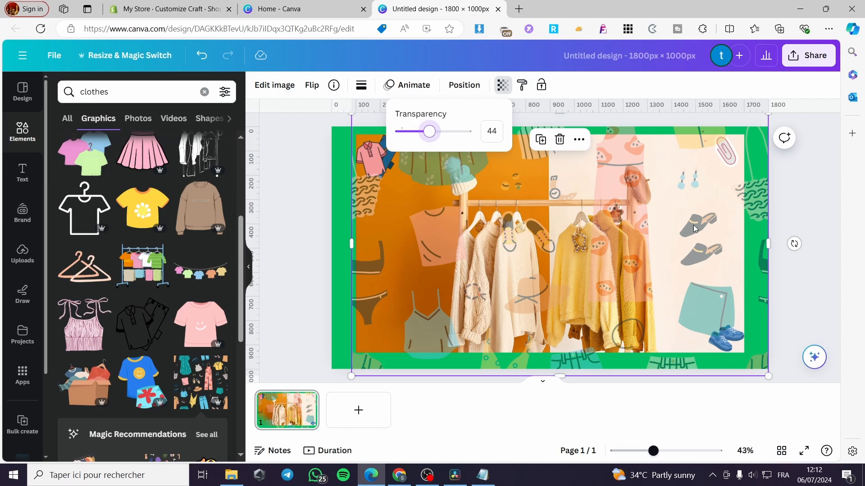
pyautogui.click(819, 203)
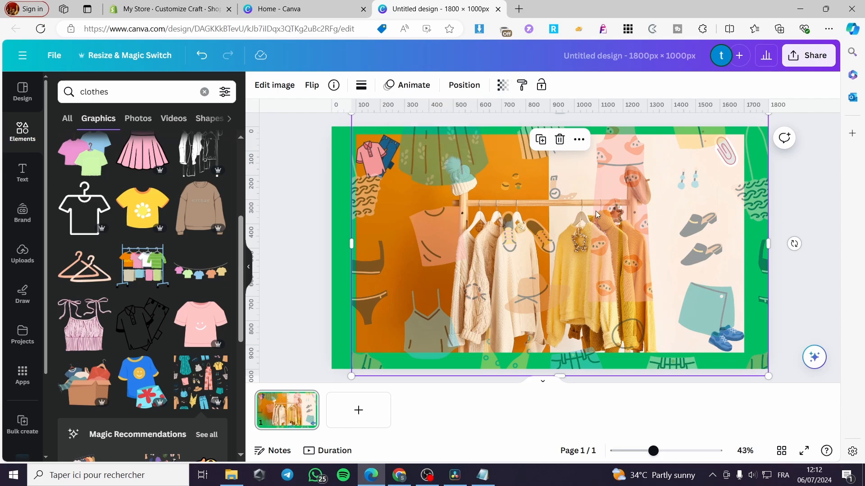
pyautogui.click(504, 87)
pyautogui.moveTo(428, 132); pyautogui.dragTo(495, 136)
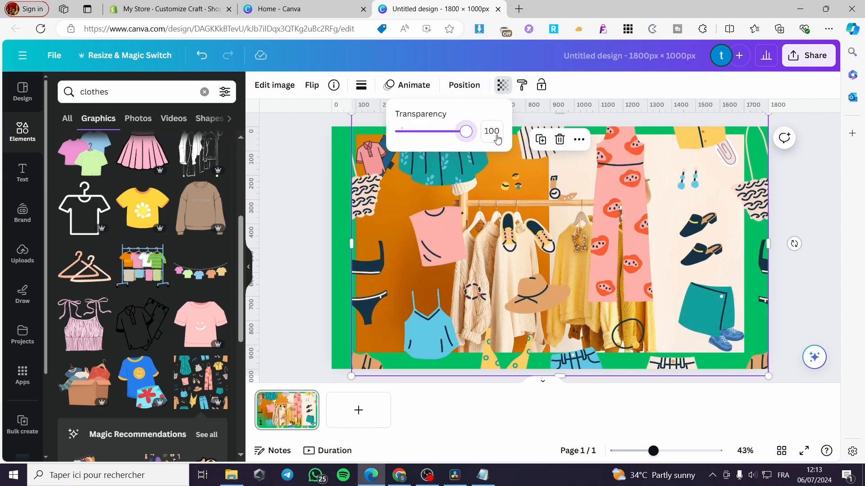
# - Enlarge the clothes pattern slightly past the page's side edges and send it behind all other elements
pyautogui.click(675, 288)
pyautogui.moveTo(767, 377)
pyautogui.mouseDown()
pyautogui.moveTo(439, 180)
pyautogui.moveTo(405, 248)
pyautogui.moveTo(406, 318)
pyautogui.moveTo(391, 337)
pyautogui.moveTo(387, 270)
pyautogui.moveTo(367, 223)
pyautogui.moveTo(360, 162)
pyautogui.moveTo(715, 367)
pyautogui.moveTo(775, 383)
pyautogui.mouseUp()
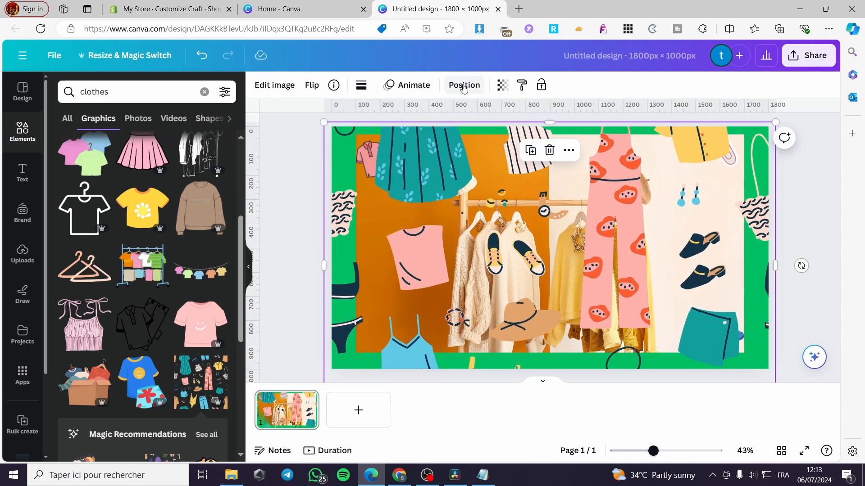
pyautogui.click(461, 89)
pyautogui.click(185, 137)
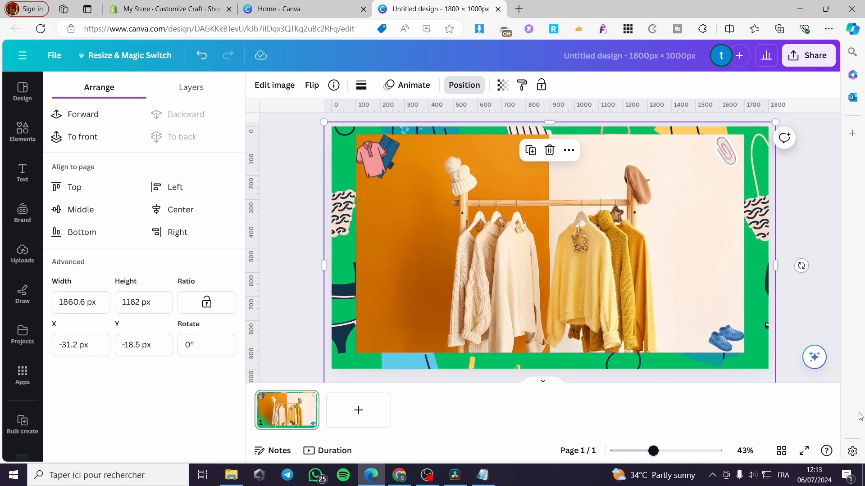
# - Reduce the clothes pattern's height and stretch it sideways so it spans the full page width
pyautogui.scroll(-1, 791, 366)
pyautogui.moveTo(777, 375); pyautogui.dragTo(708, 366)
pyautogui.moveTo(709, 248); pyautogui.dragTo(770, 245)
pyautogui.click(811, 242)
# - Set the clothes rack photo's transparency slightly below 100 so the pattern shows faintly through it
pyautogui.click(705, 210)
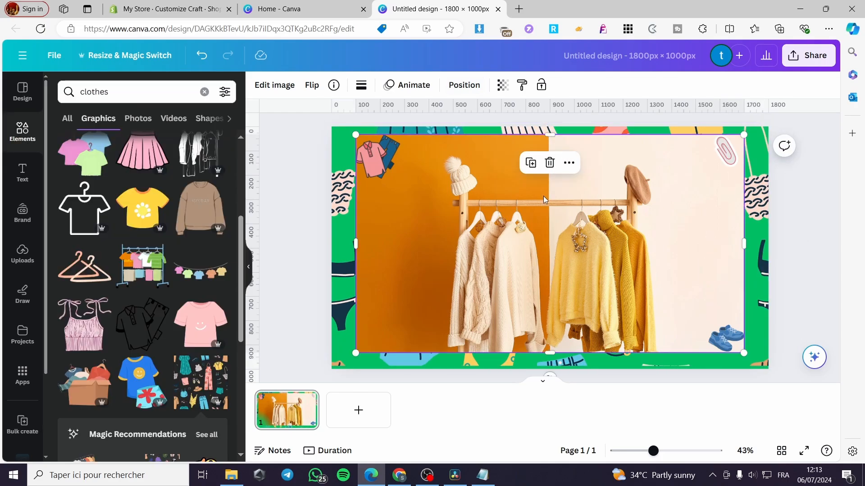
pyautogui.click(503, 85)
pyautogui.moveTo(466, 131); pyautogui.dragTo(456, 137)
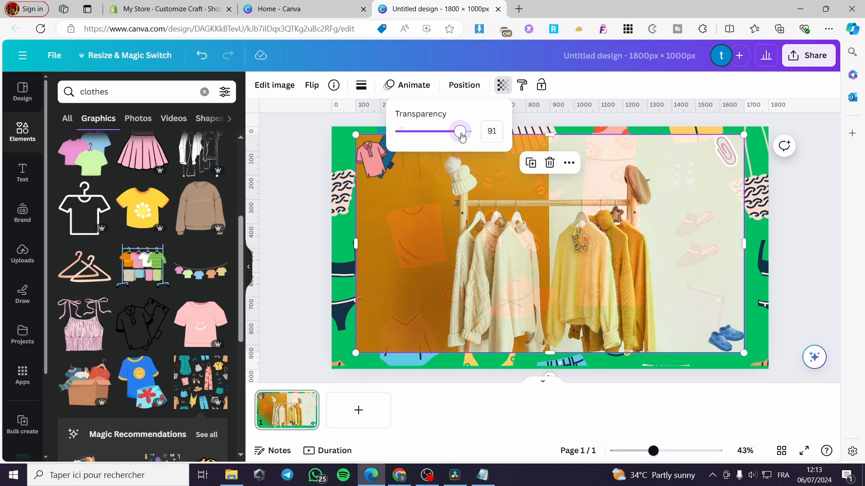
pyautogui.click(800, 210)
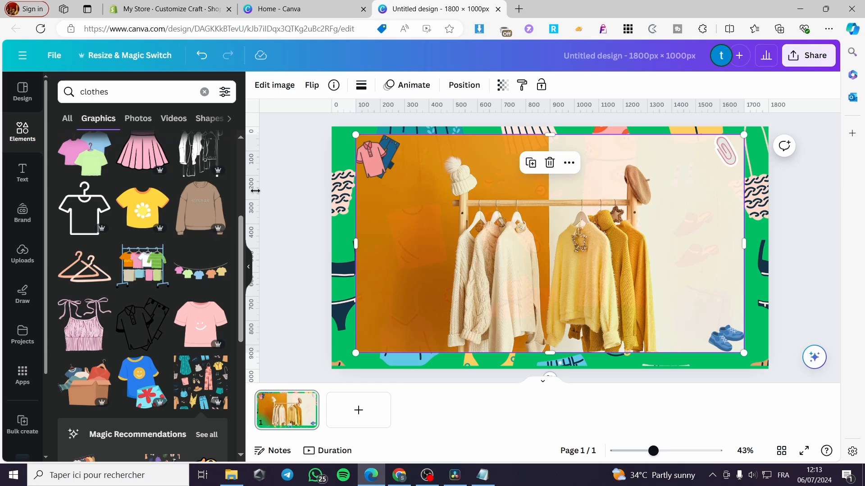
# - Add a heading to the page with the text "Jacksmith store"
pyautogui.click(22, 171)
pyautogui.click(130, 235)
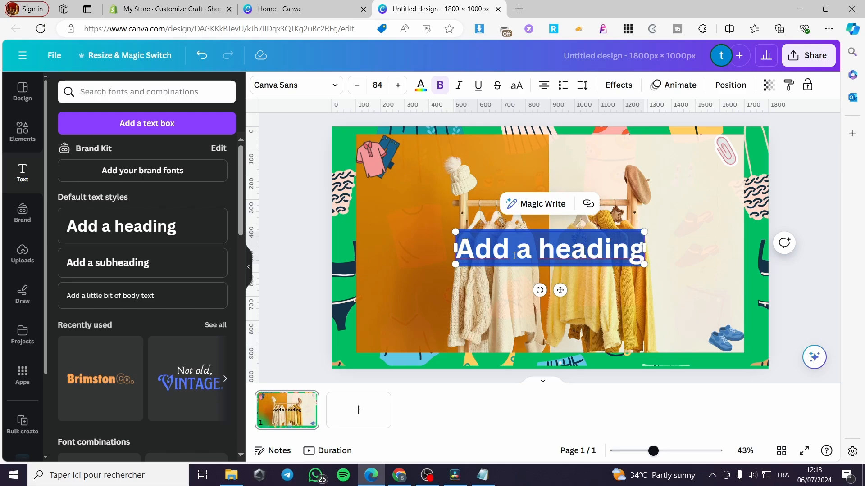
pyautogui.write('Sto')
pyautogui.press('BackSpace')
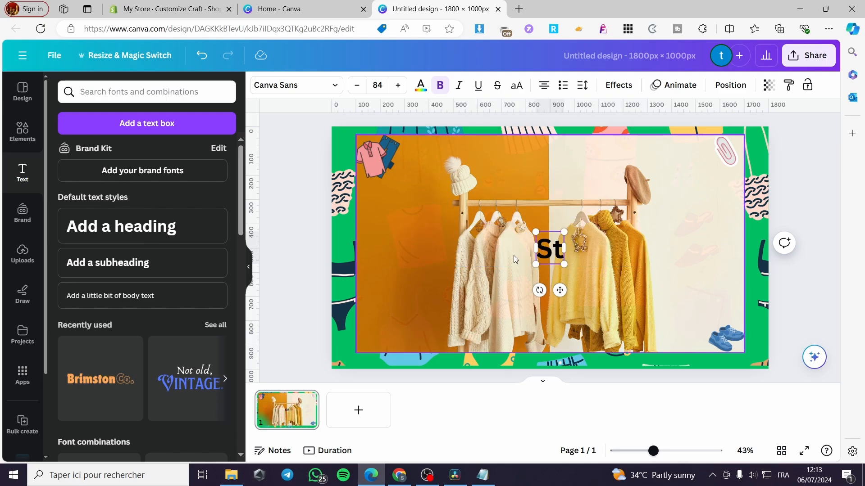
pyautogui.press('BackSpace')
pyautogui.press('BackSpace')
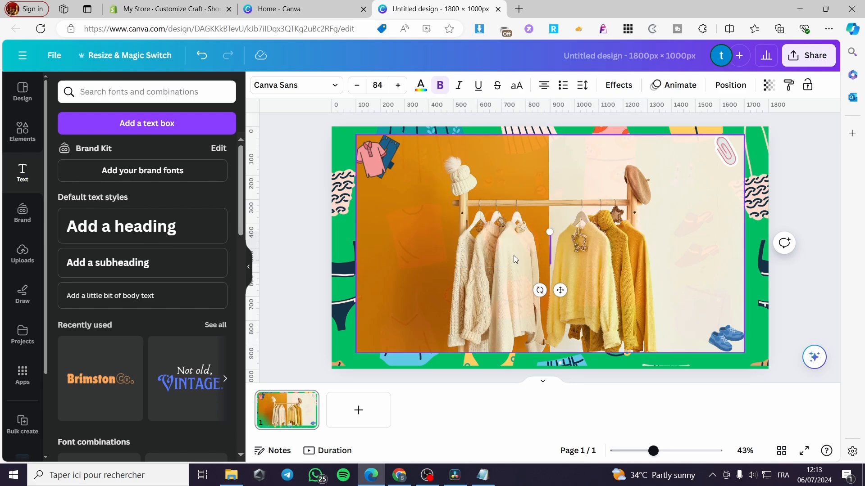
pyautogui.write('Jacksmi')
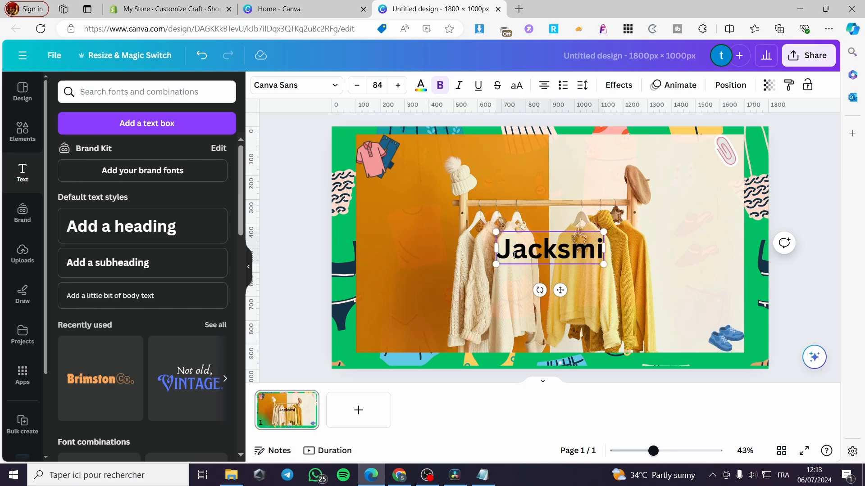
pyautogui.write('th ba')
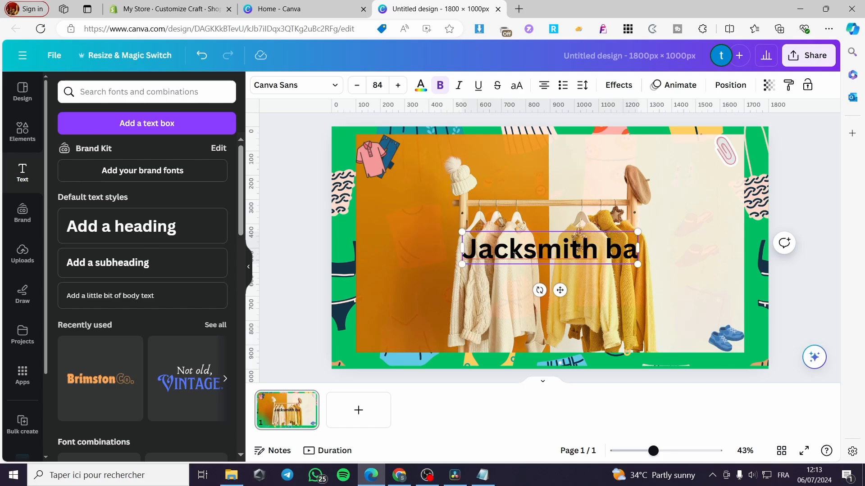
pyautogui.press('BackSpace')
pyautogui.press('BackSpace')
pyautogui.press('BackSpace')
pyautogui.write('soter')
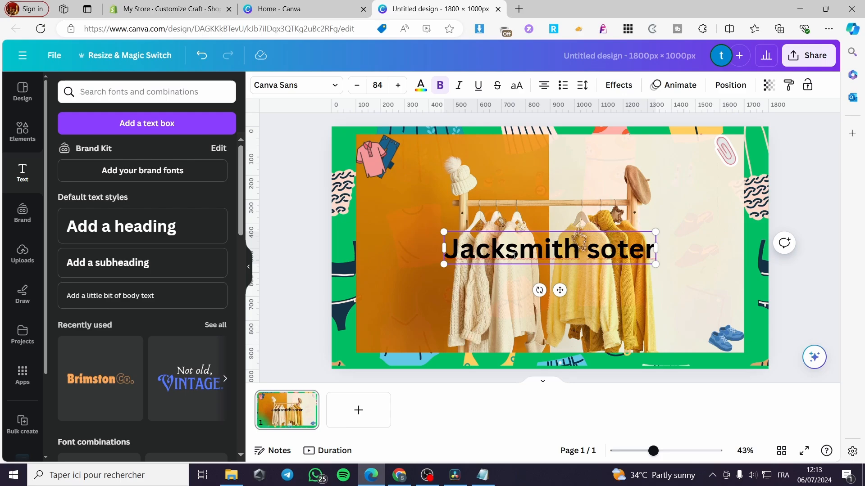
pyautogui.press('BackSpace')
pyautogui.press('BackSpace')
pyautogui.write('r')
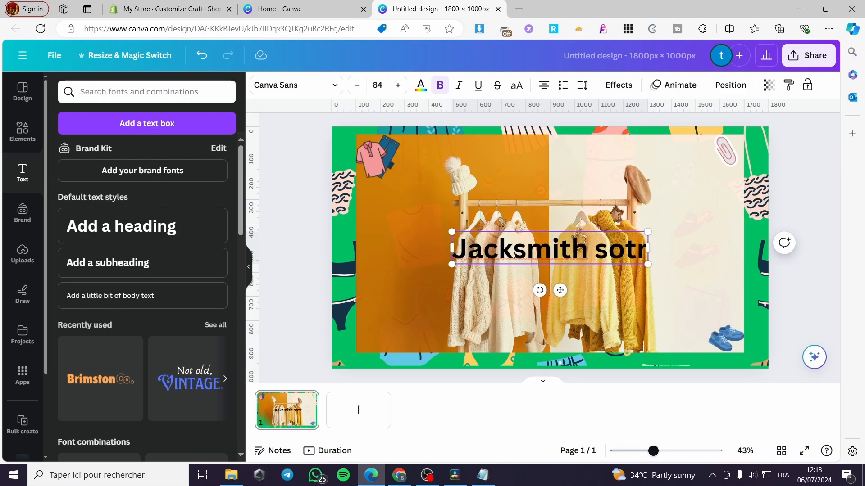
pyautogui.press('BackSpace')
pyautogui.press('BackSpace')
pyautogui.press('BackSpace')
pyautogui.write('tore')
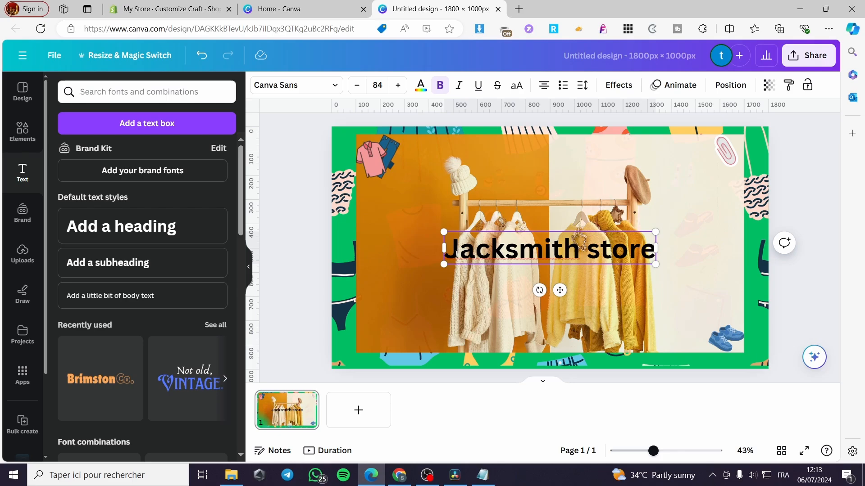
# - Colour the heading with the light blue from the photo colours and move it to the photo's top centre
pyautogui.hotkey('ctrl', 'a')
pyautogui.click(420, 84)
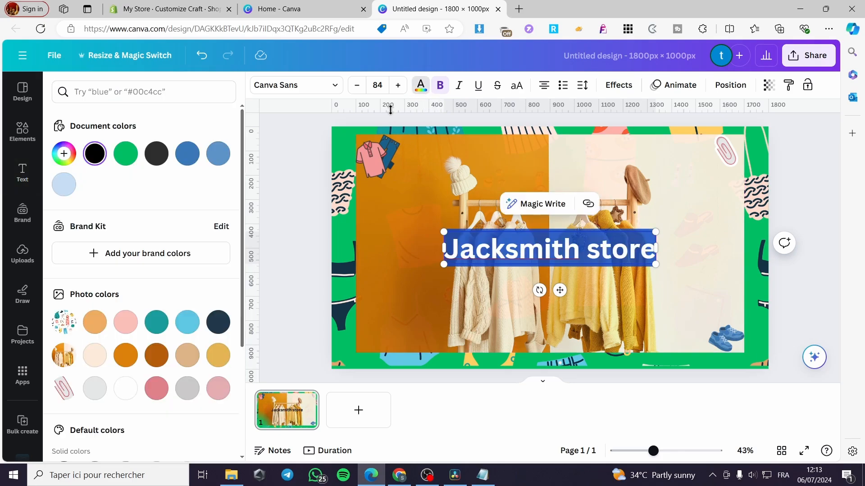
pyautogui.click(183, 323)
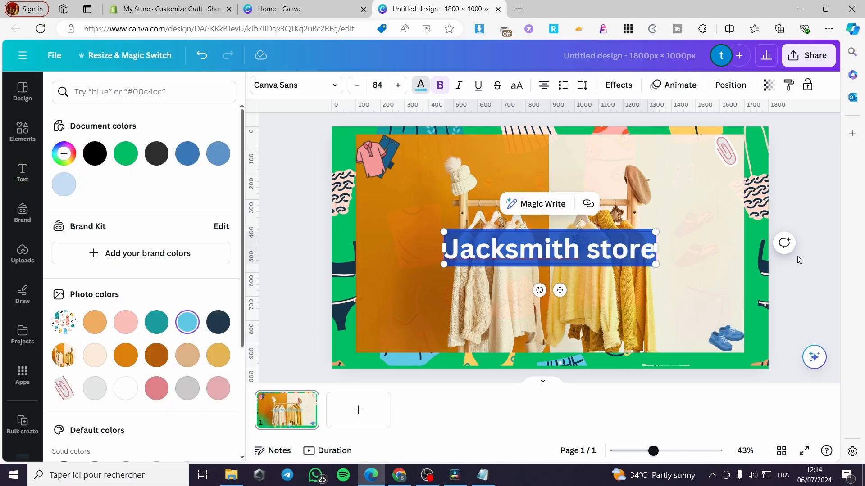
pyautogui.click(827, 288)
pyautogui.moveTo(600, 242); pyautogui.dragTo(602, 147)
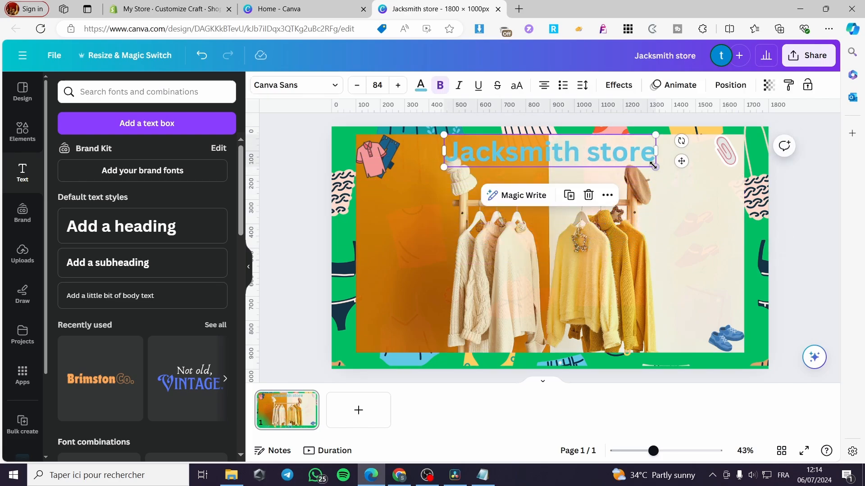
# - Shrink the store title to a font size of about 65.3 and centre it along the photo's upper edge
pyautogui.moveTo(656, 167); pyautogui.dragTo(609, 161)
pyautogui.moveTo(578, 152); pyautogui.dragTo(601, 154)
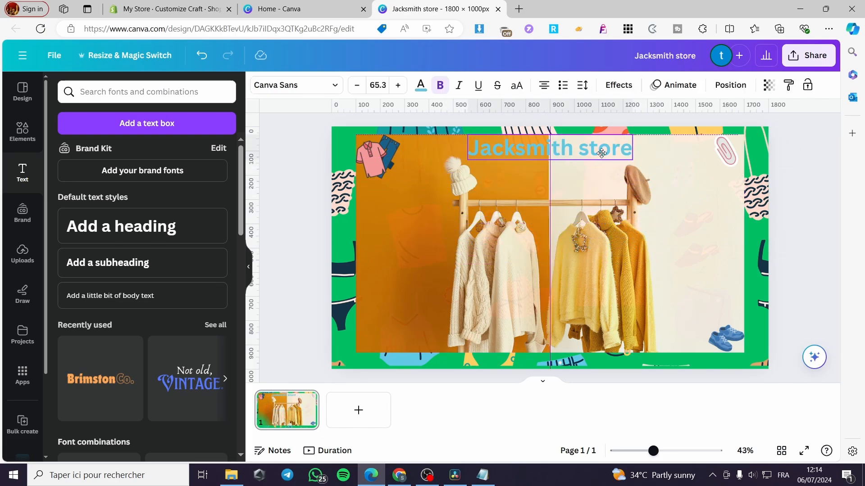
pyautogui.click(766, 282)
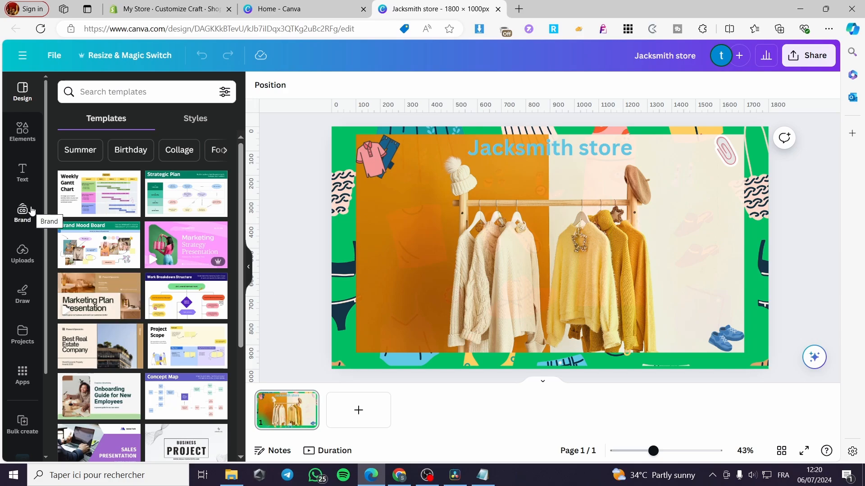
# - Search the elements for "stars" and add the small scattered stars graphic to the banner
pyautogui.click(22, 131)
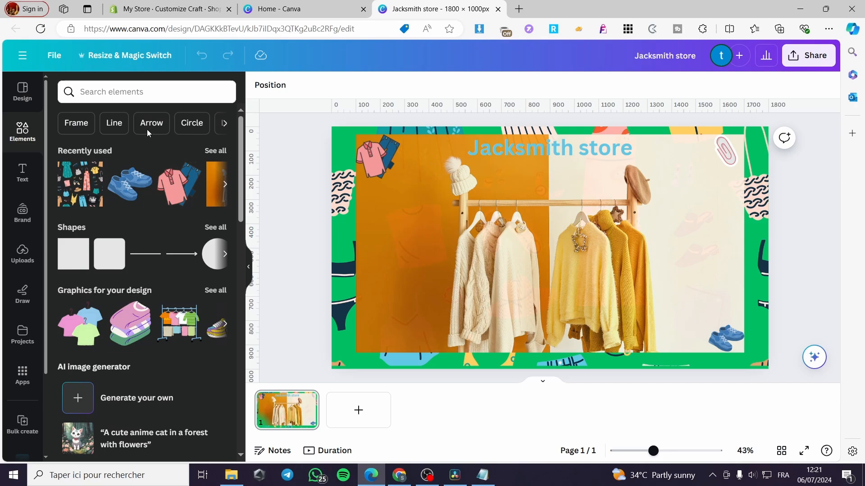
pyautogui.click(151, 94)
pyautogui.write('sr')
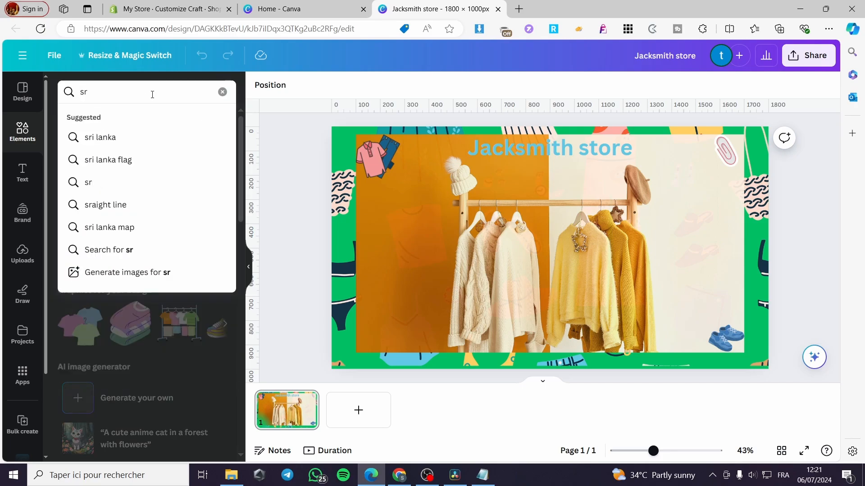
pyautogui.press('BackSpace')
pyautogui.write('tar')
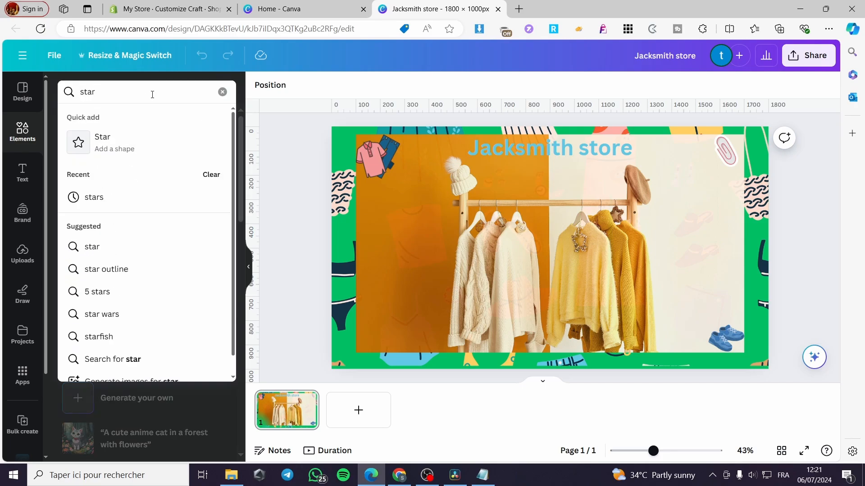
pyautogui.write('s')
pyautogui.press('Return')
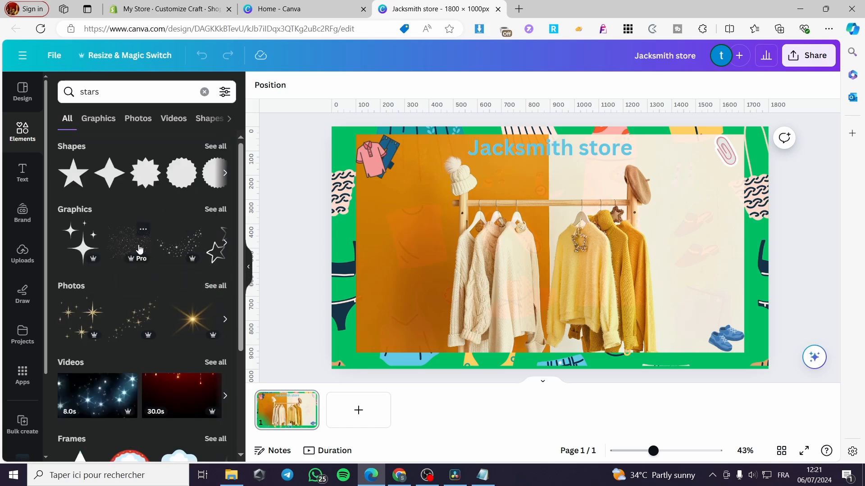
pyautogui.click(140, 249)
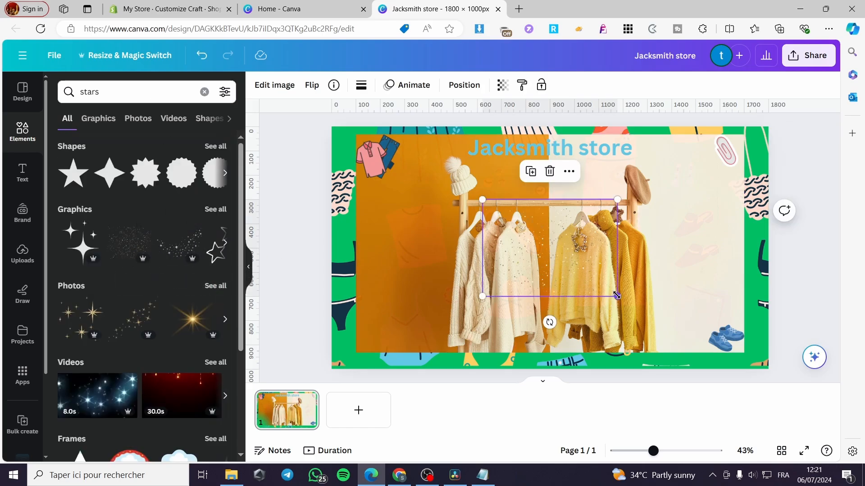
# - Enlarge the scattered stars graphic and reposition it so the stars cover the whole clothes rack photo
pyautogui.moveTo(617, 295); pyautogui.dragTo(801, 428)
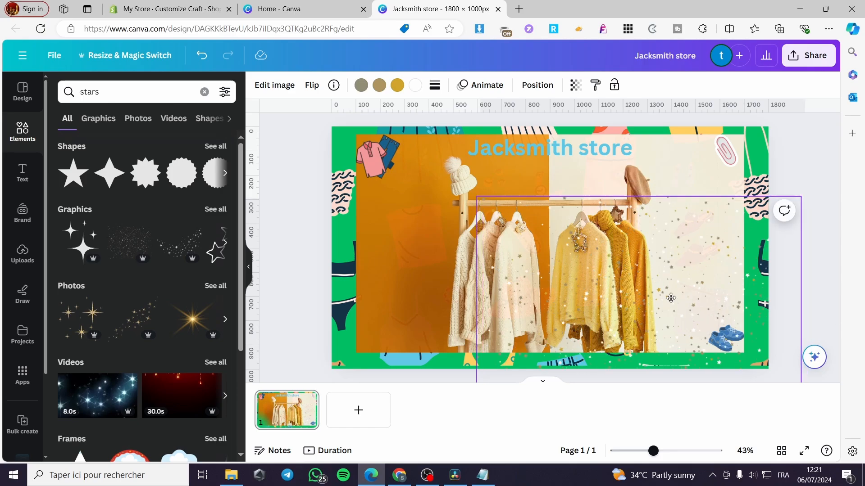
pyautogui.moveTo(671, 298); pyautogui.dragTo(538, 215)
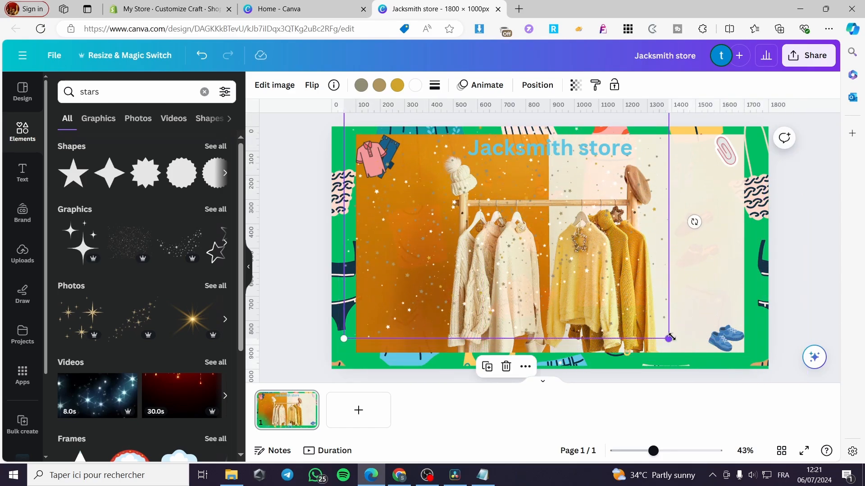
pyautogui.moveTo(670, 338); pyautogui.dragTo(836, 339)
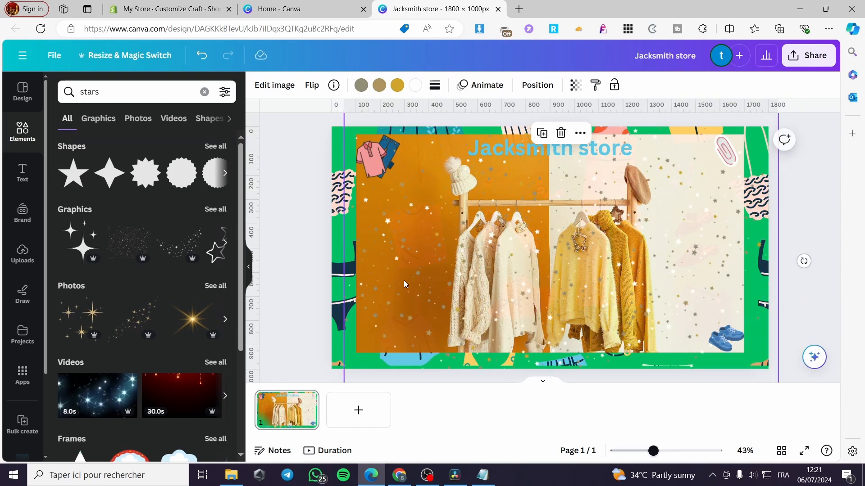
# - Search the elements for "on sale", add the red SPECIAL OFFER ribbon and place it in the photo's upper-right corner
pyautogui.click(205, 92)
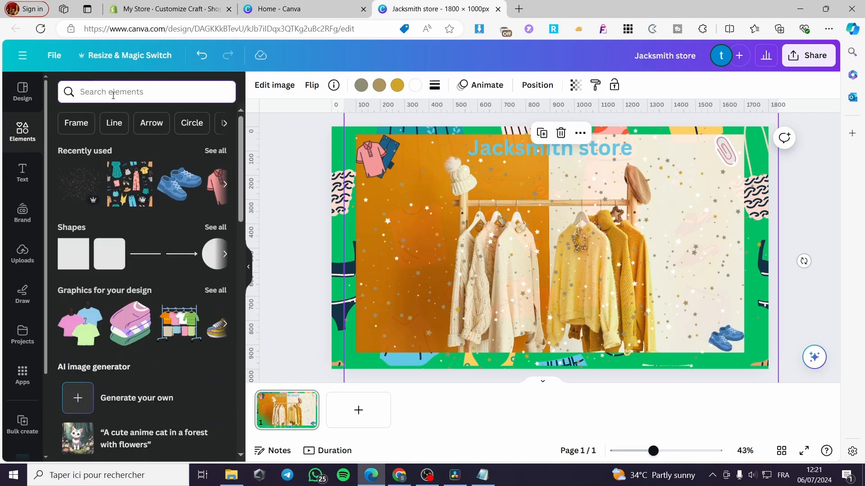
pyautogui.write('on sale')
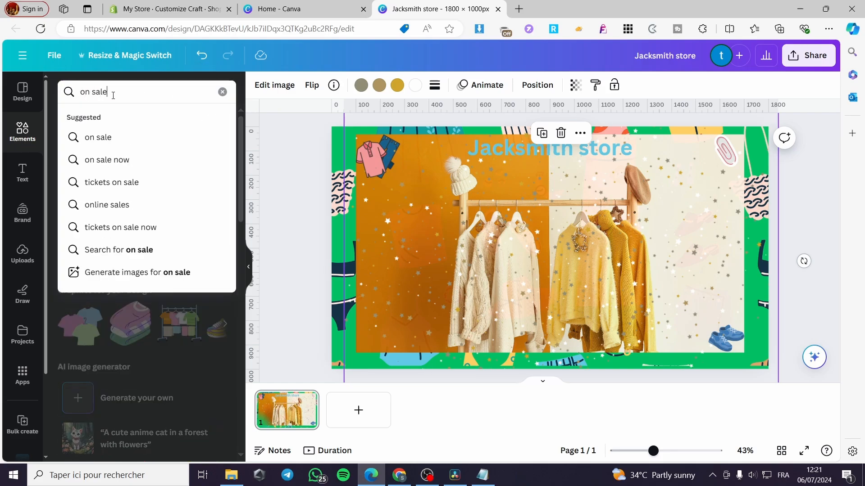
pyautogui.press('Return')
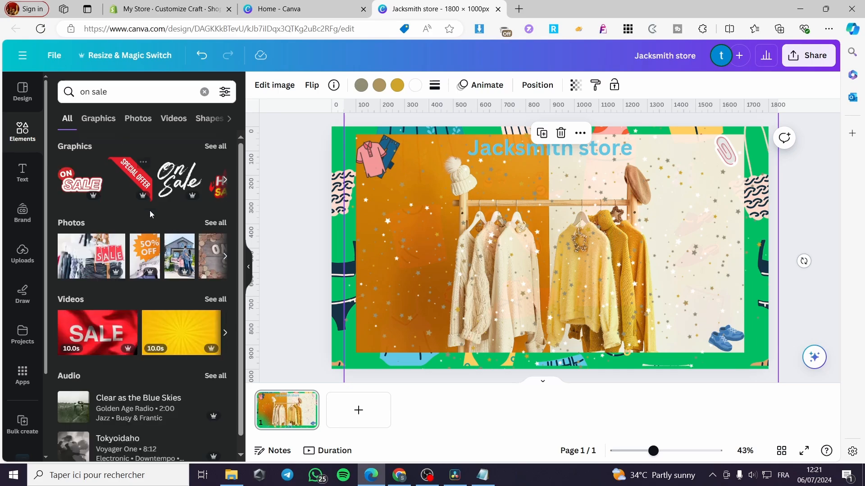
pyautogui.click(136, 182)
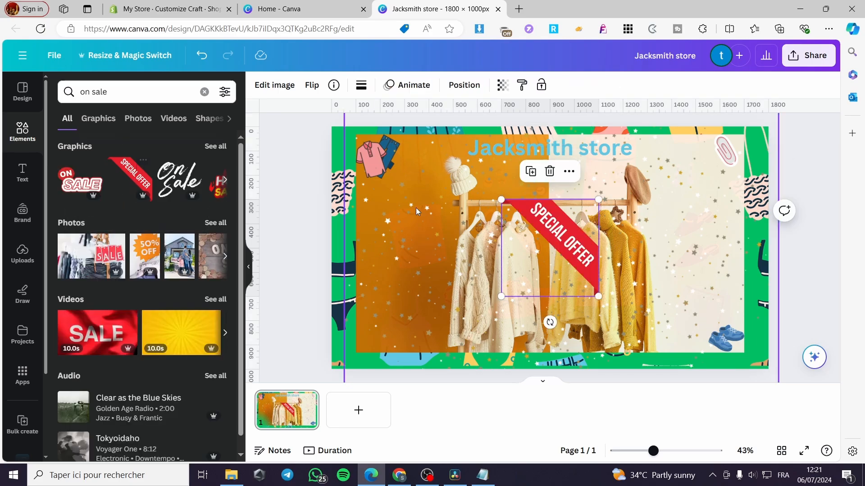
pyautogui.moveTo(561, 250); pyautogui.dragTo(701, 199)
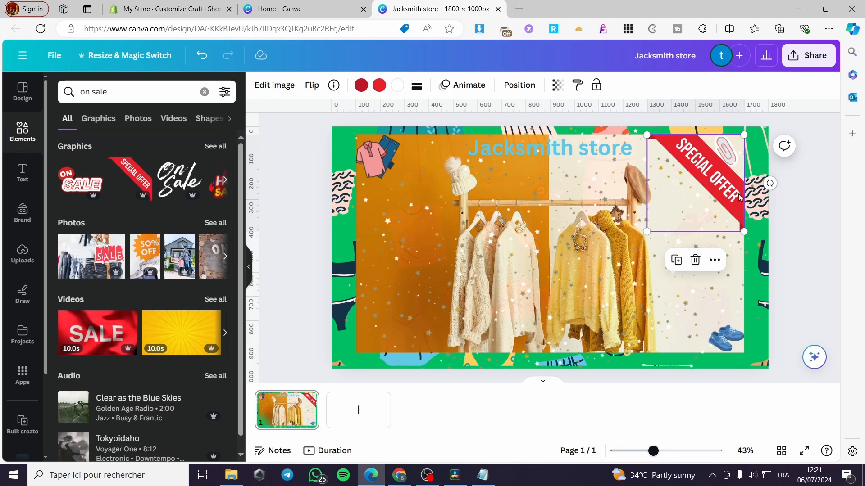
pyautogui.click(817, 230)
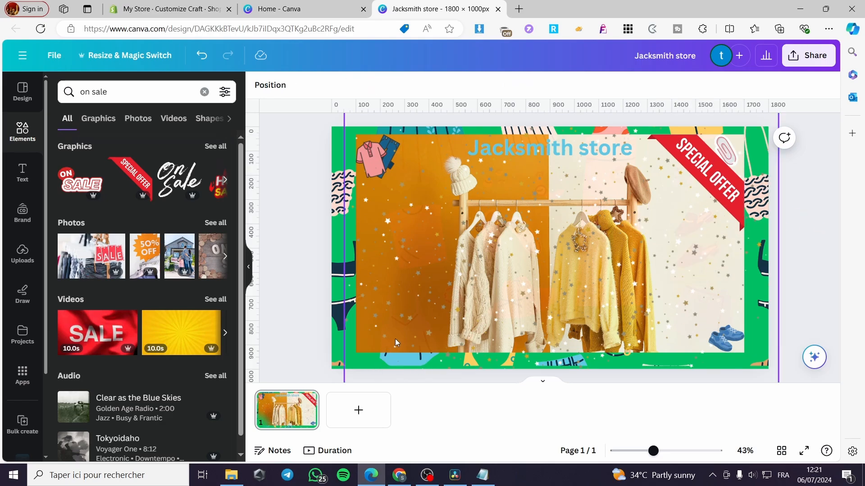
# - Try flipping the SPECIAL OFFER ribbon horizontally and vertically, and restore its original orientation
pyautogui.click(716, 184)
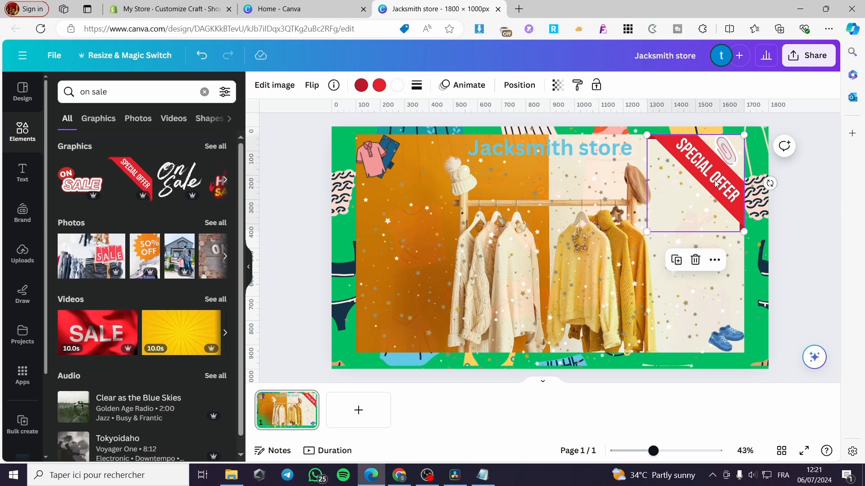
pyautogui.click(312, 86)
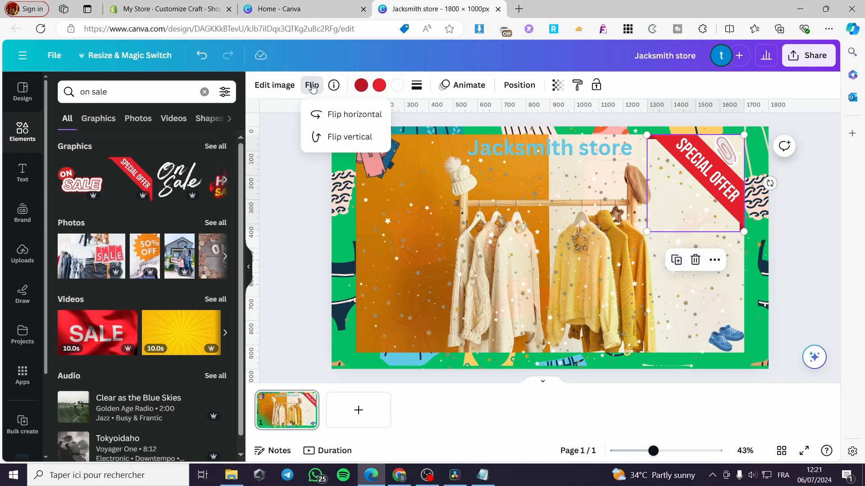
pyautogui.click(330, 116)
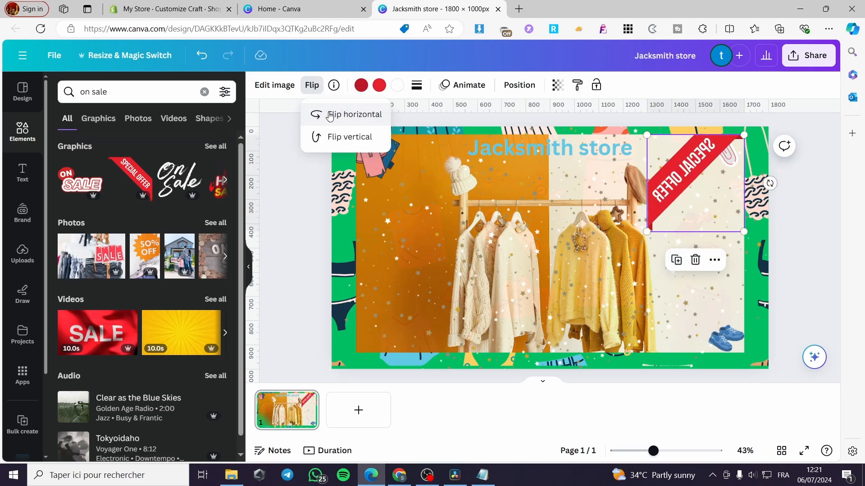
pyautogui.click(325, 139)
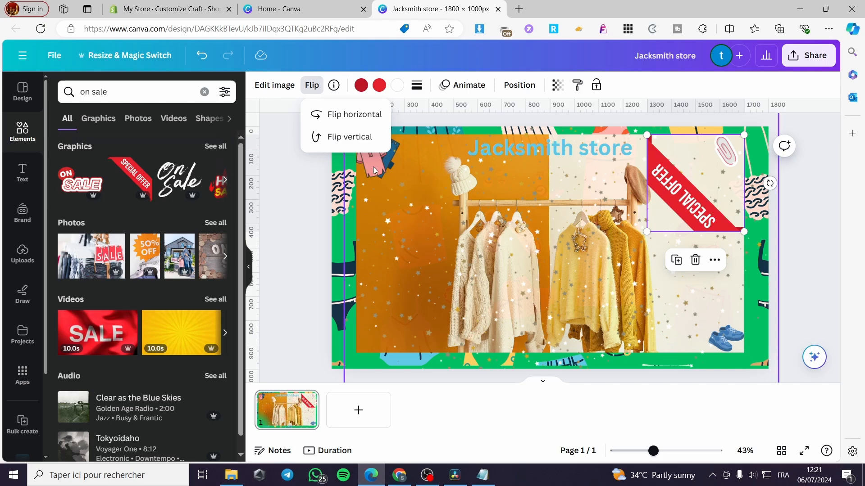
pyautogui.click(332, 137)
pyautogui.click(346, 116)
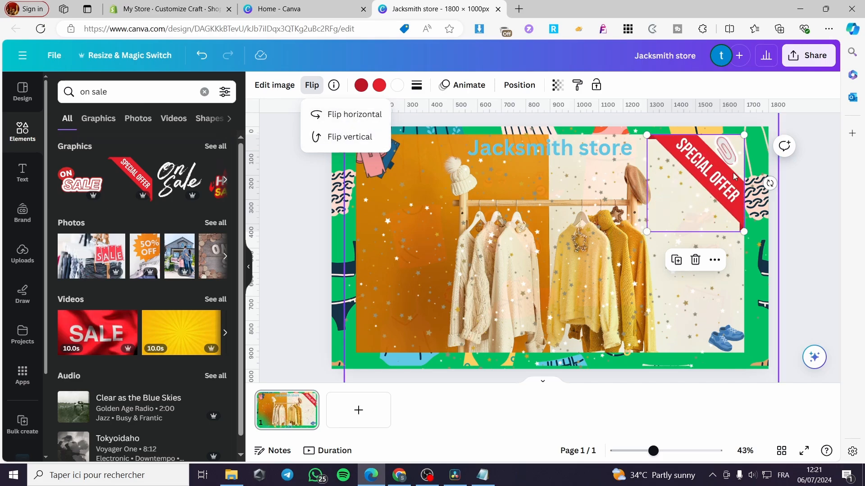
pyautogui.click(809, 233)
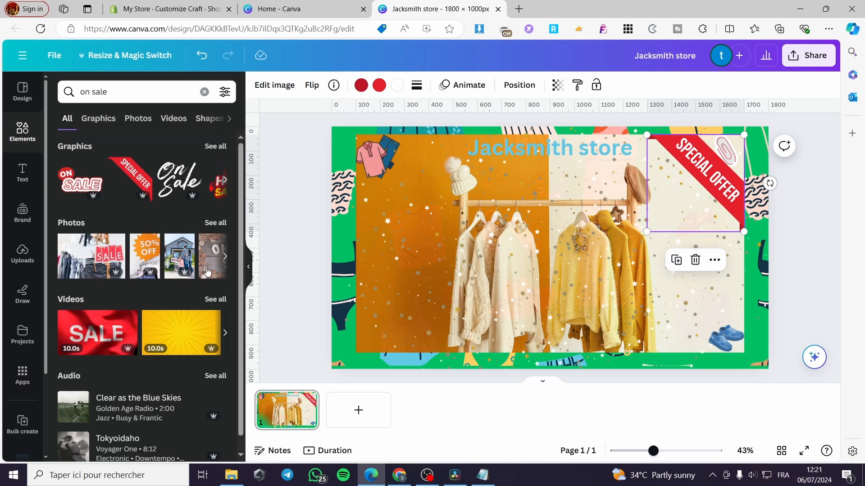
pyautogui.click(216, 147)
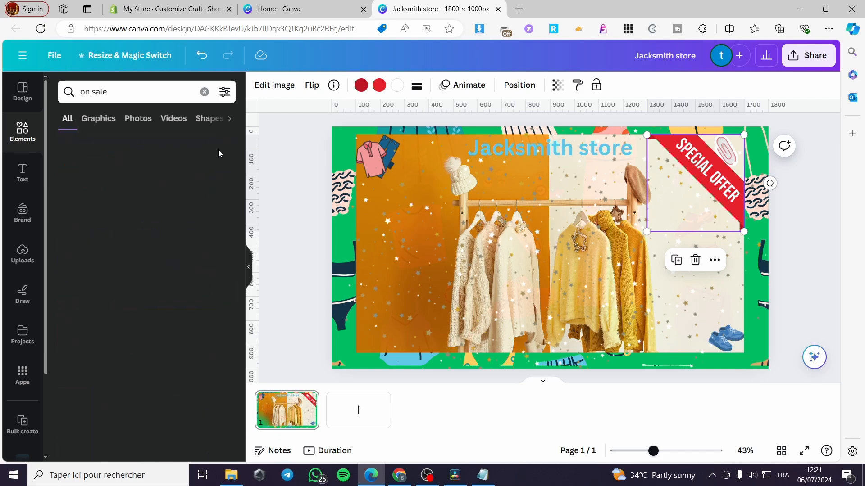
pyautogui.scroll(-5, 207, 344)
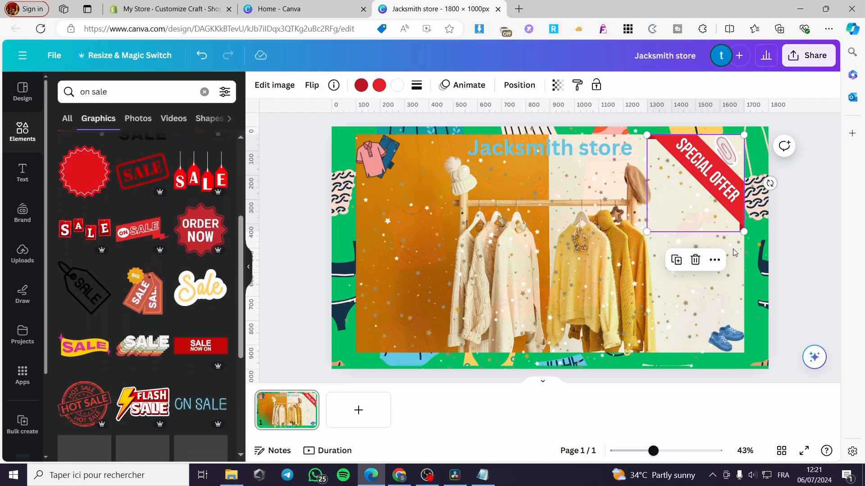
pyautogui.click(809, 219)
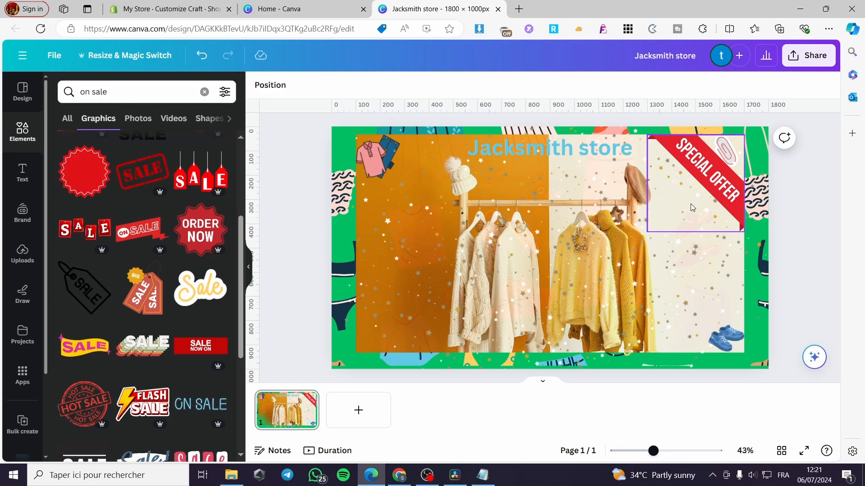
# - Download the finished banner as a PNG at 1,800 × 1,000 px
pyautogui.click(814, 62)
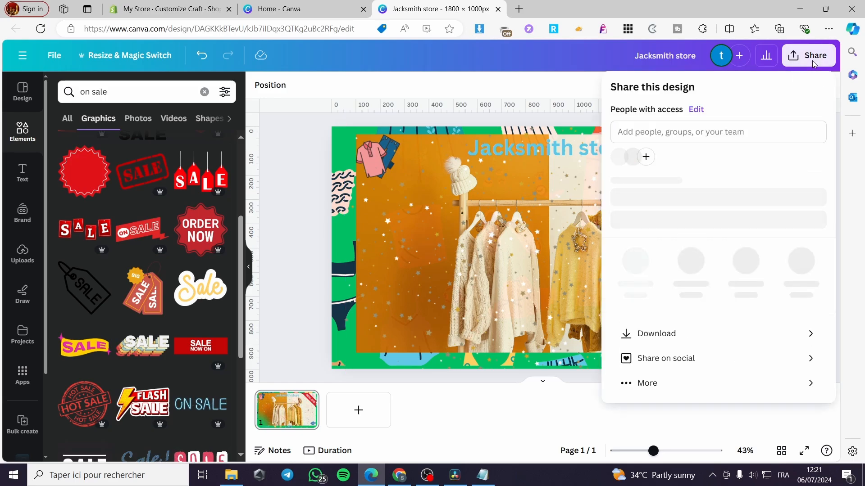
pyautogui.click(665, 344)
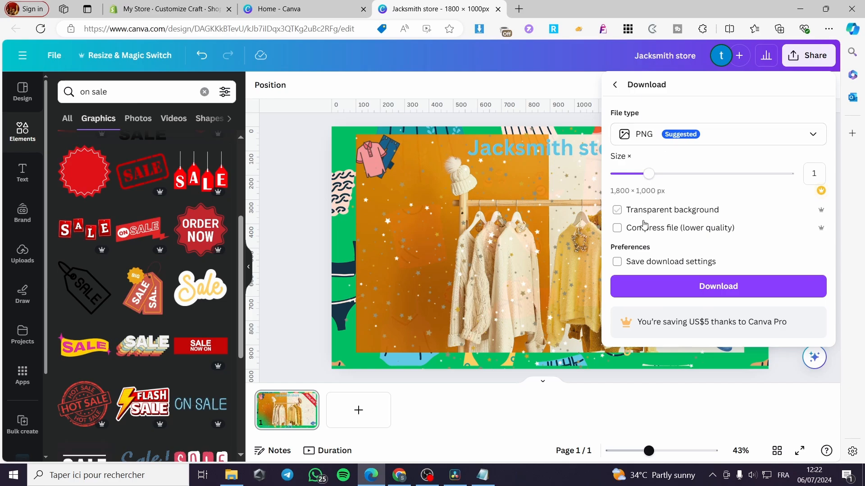
pyautogui.click(733, 290)
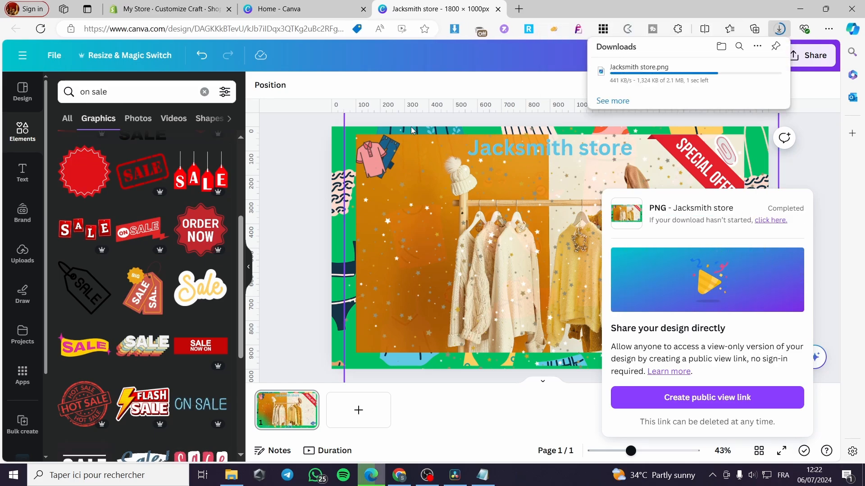
# - Switch to the Shopify theme editor and remove the first Image banner and the Video Background sections from the home page template
pyautogui.click(148, 5)
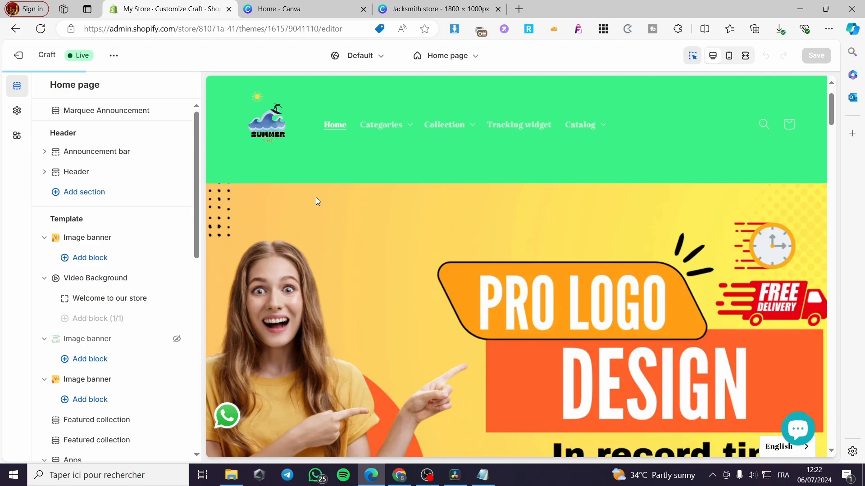
pyautogui.scroll(-2, 519, 178)
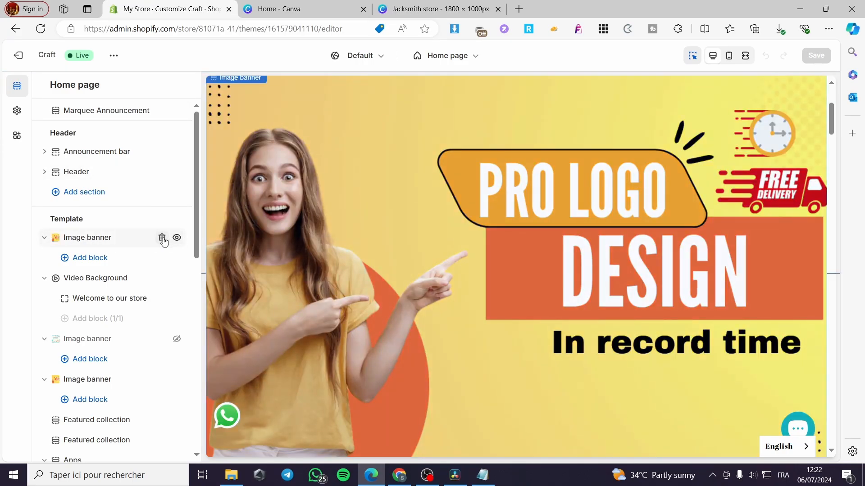
pyautogui.click(163, 238)
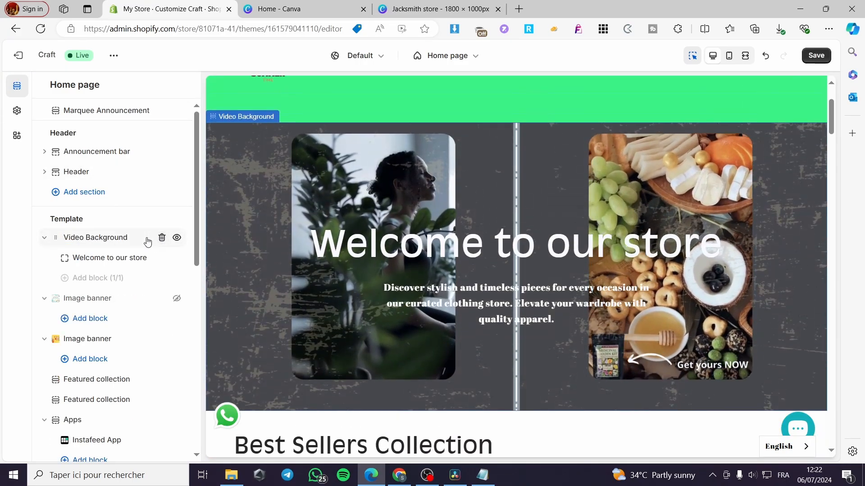
pyautogui.click(162, 237)
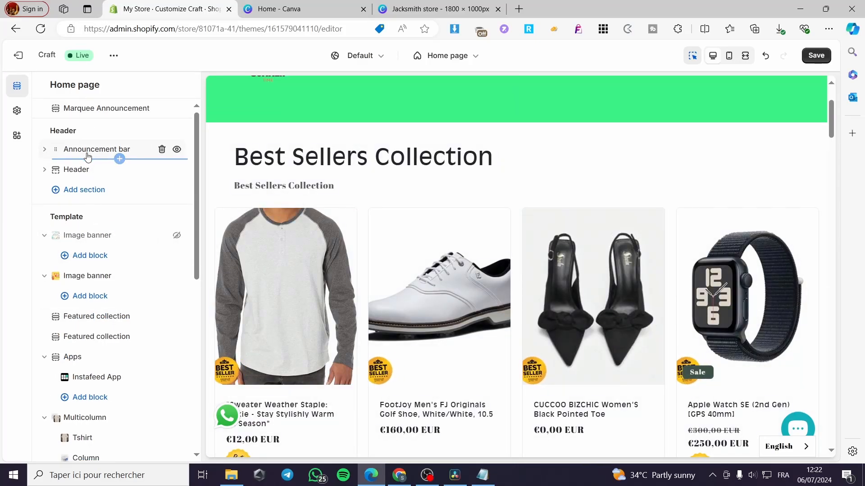
# - Add an Image banner section at the end of the home page template
pyautogui.scroll(-6, 104, 153)
pyautogui.scroll(-2, 115, 272)
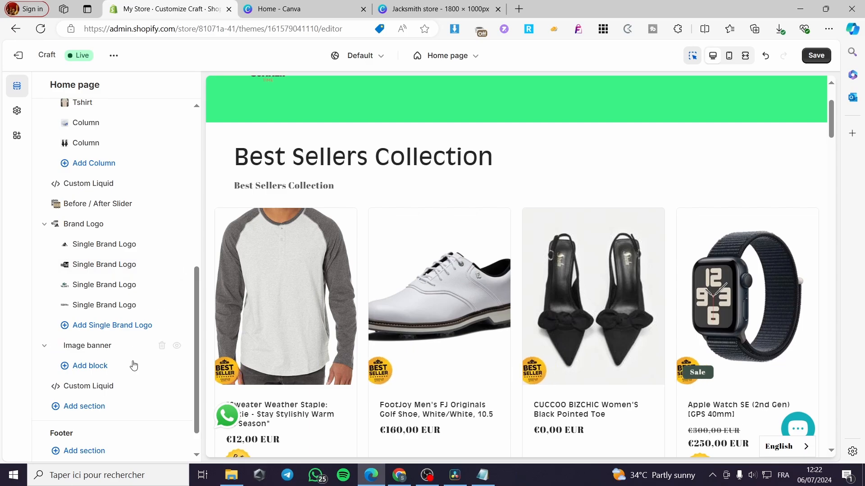
pyautogui.click(77, 408)
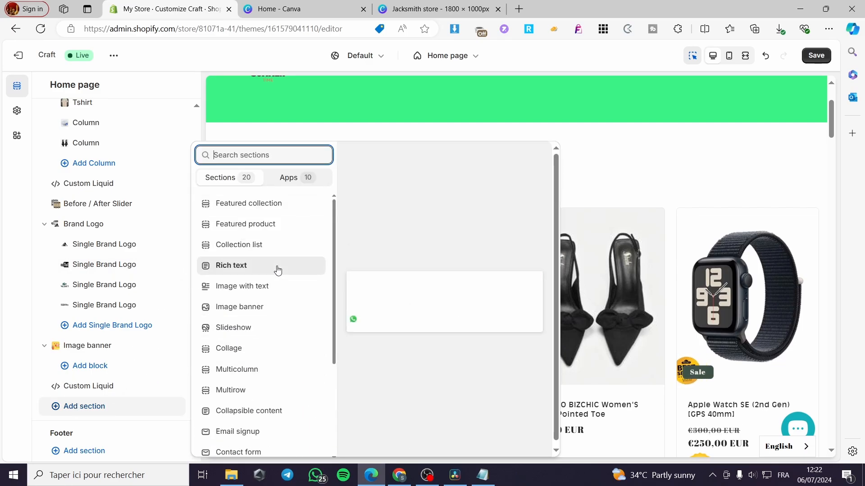
pyautogui.scroll(-3, 278, 270)
pyautogui.scroll(-1, 288, 297)
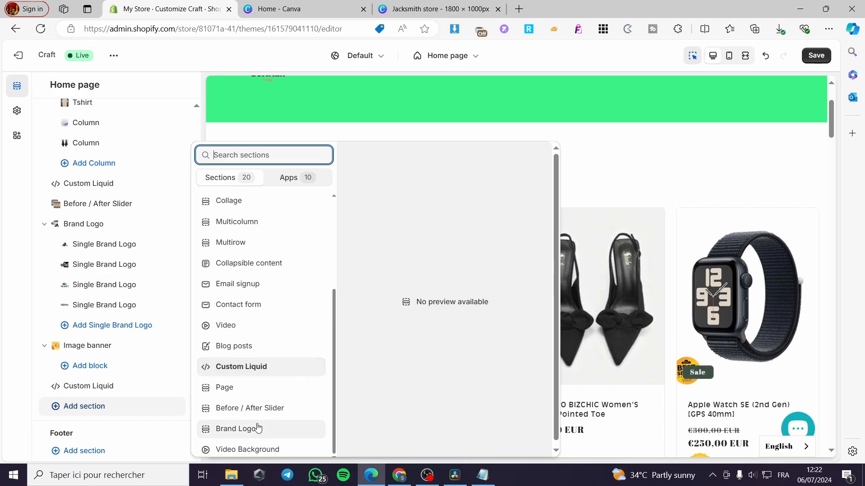
pyautogui.scroll(2, 256, 406)
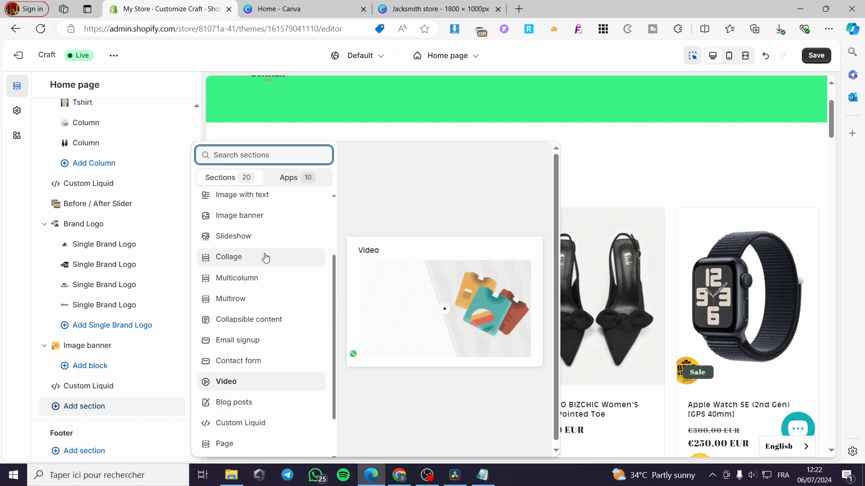
pyautogui.scroll(1, 244, 277)
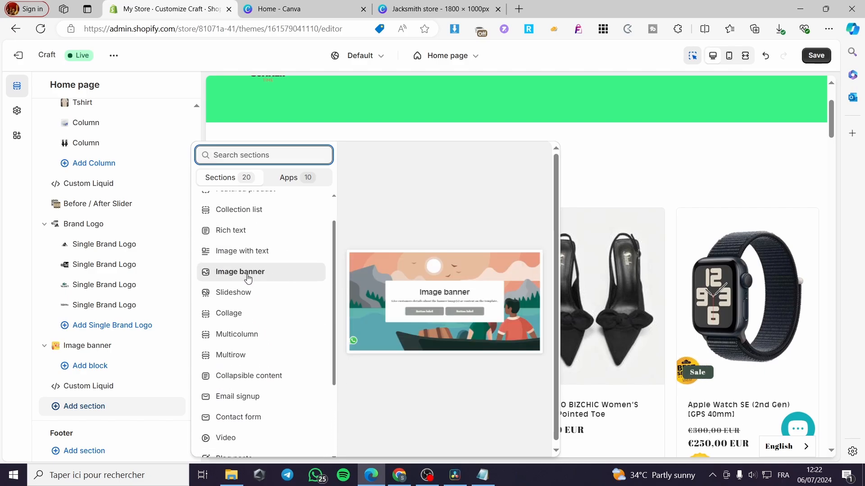
pyautogui.click(248, 275)
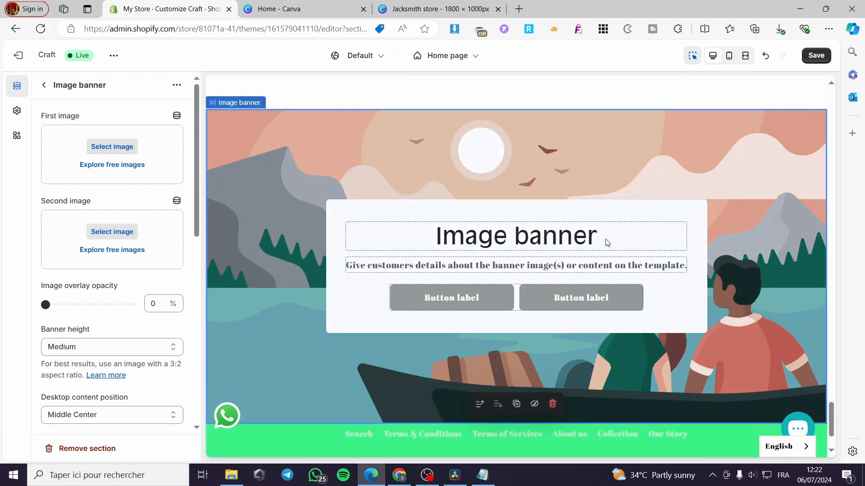
# - Remove the heading, text and buttons blocks from the new Image banner
pyautogui.click(628, 231)
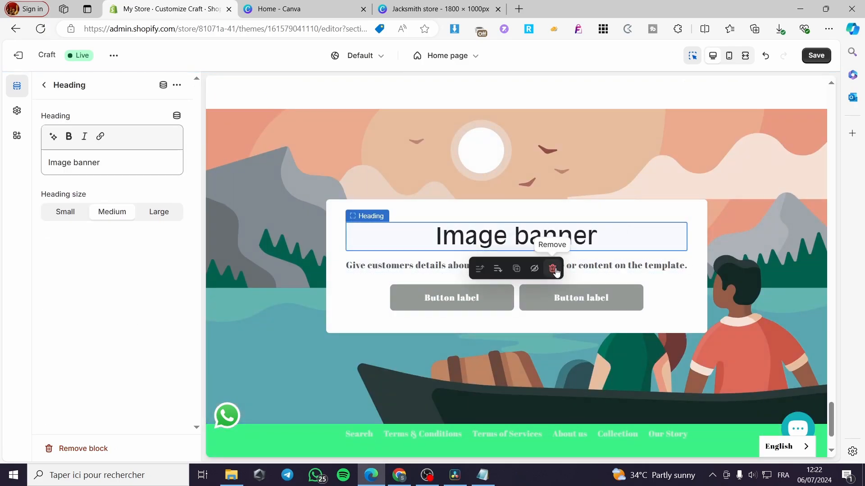
pyautogui.click(552, 269)
pyautogui.click(623, 231)
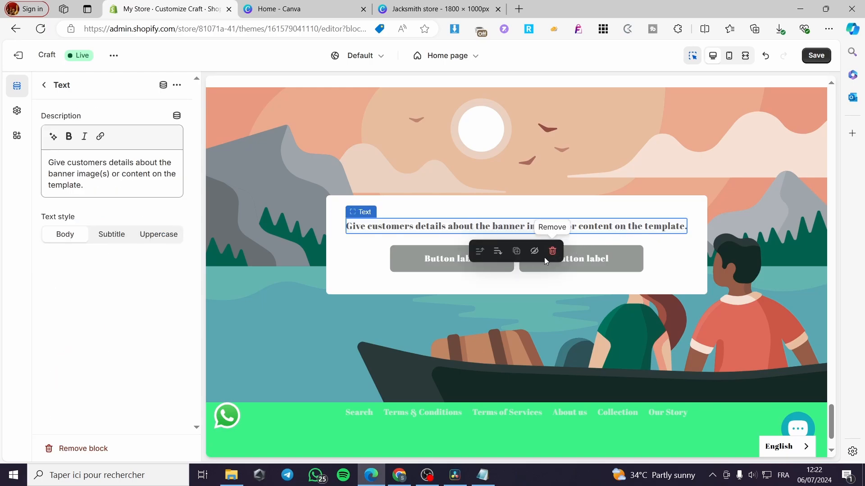
pyautogui.click(552, 251)
pyautogui.click(495, 250)
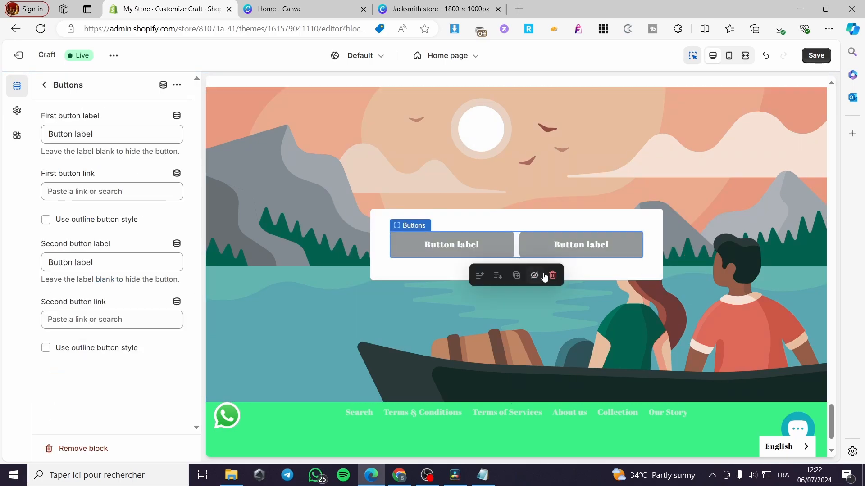
pyautogui.click(552, 276)
# - Upload the downloaded Jacksmith_store PNG as the new Image banner's first image
pyautogui.click(437, 320)
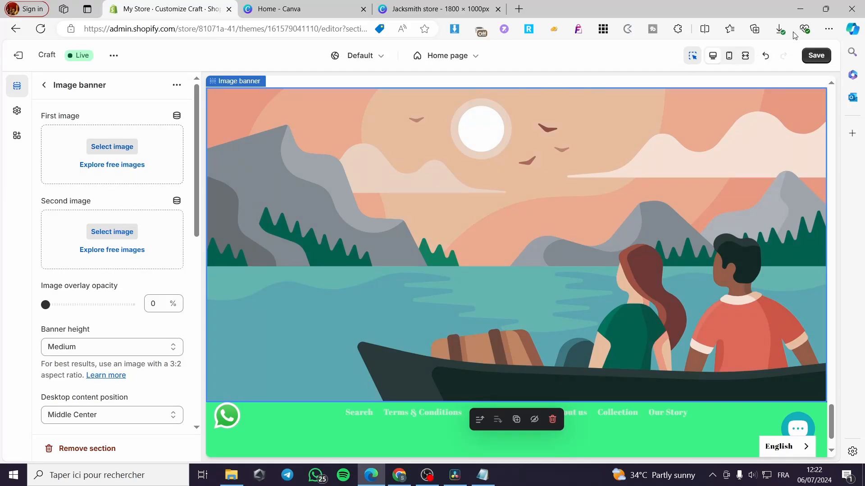
pyautogui.click(780, 29)
pyautogui.moveTo(632, 70); pyautogui.dragTo(112, 156)
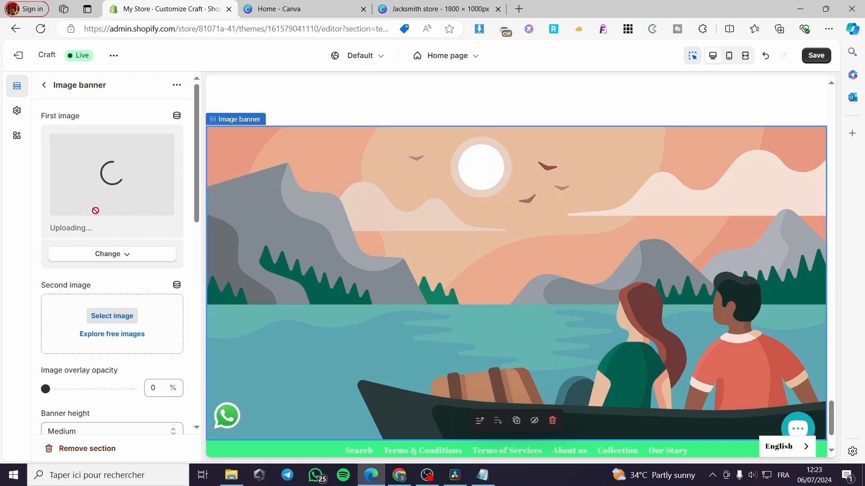
# - Try the Small and Medium banner heights on the new Image banner, checking how the uploaded picture is cropped
pyautogui.scroll(-4, 161, 254)
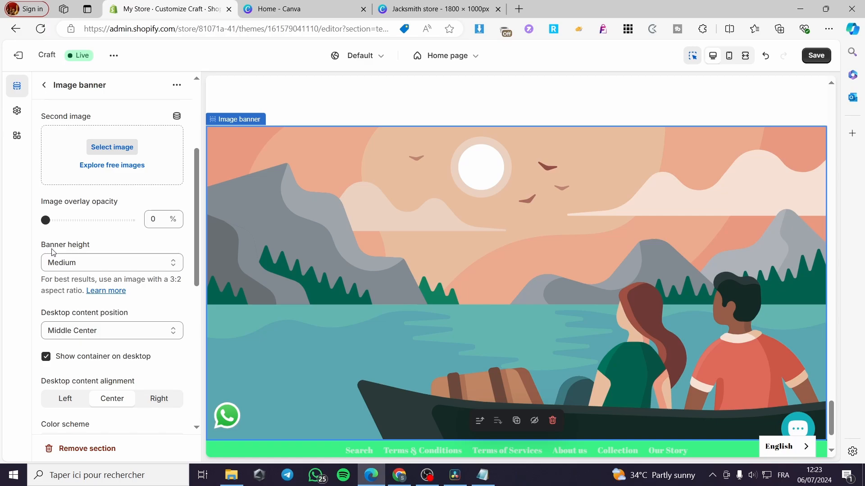
pyautogui.click(103, 265)
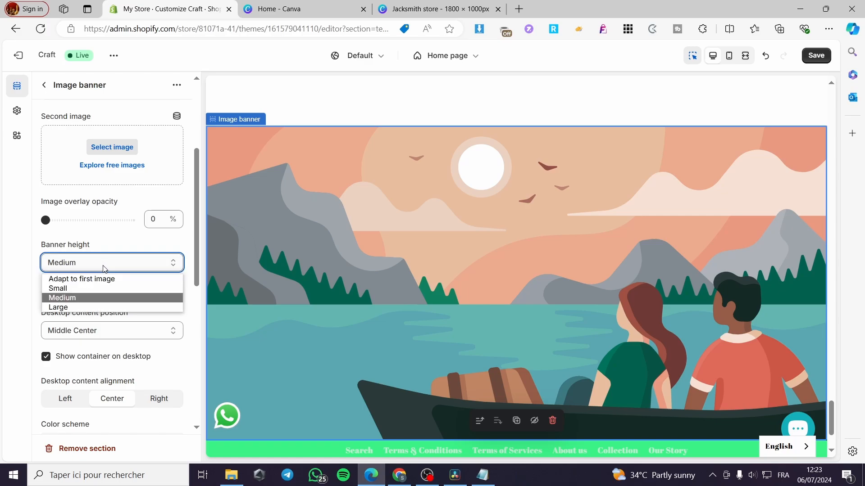
pyautogui.click(86, 290)
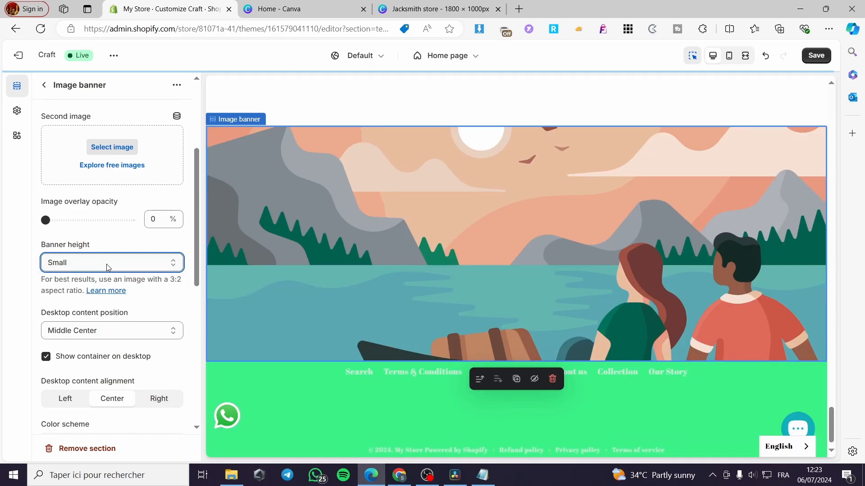
pyautogui.click(107, 268)
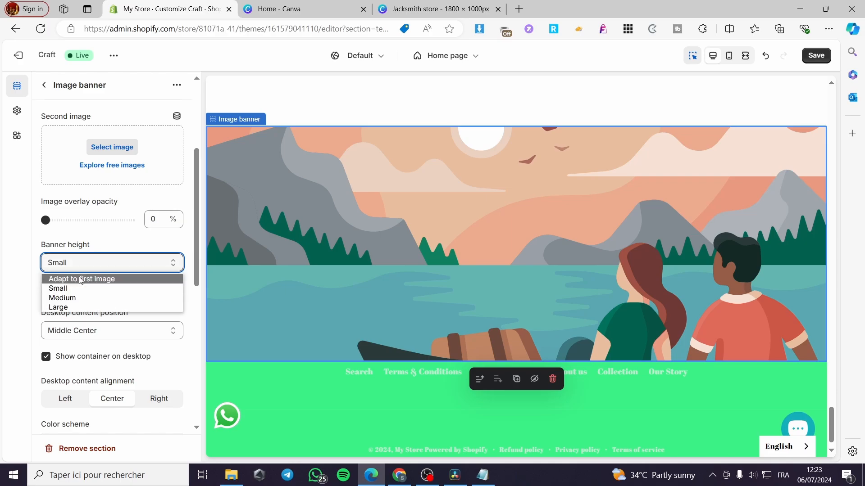
pyautogui.scroll(4, 140, 254)
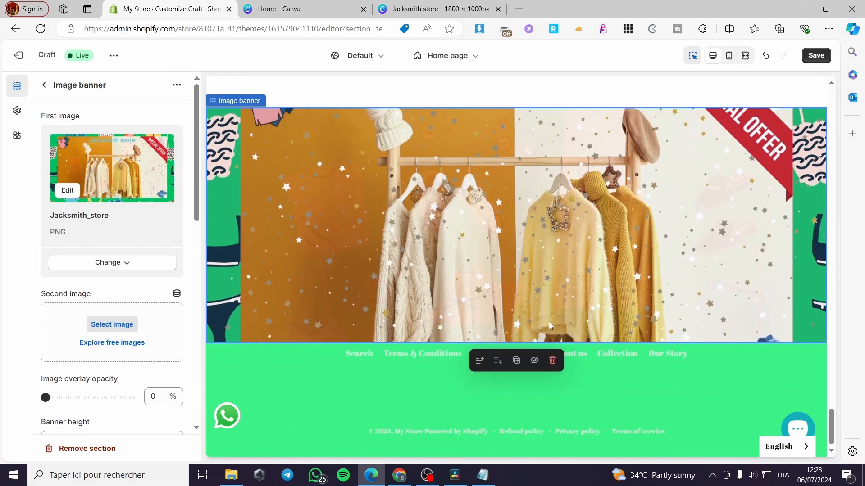
pyautogui.scroll(-4, 130, 318)
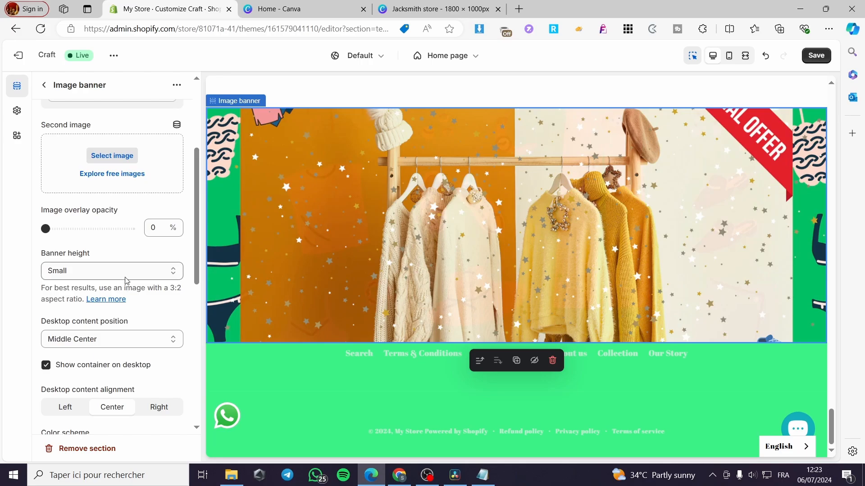
pyautogui.click(131, 271)
pyautogui.click(127, 306)
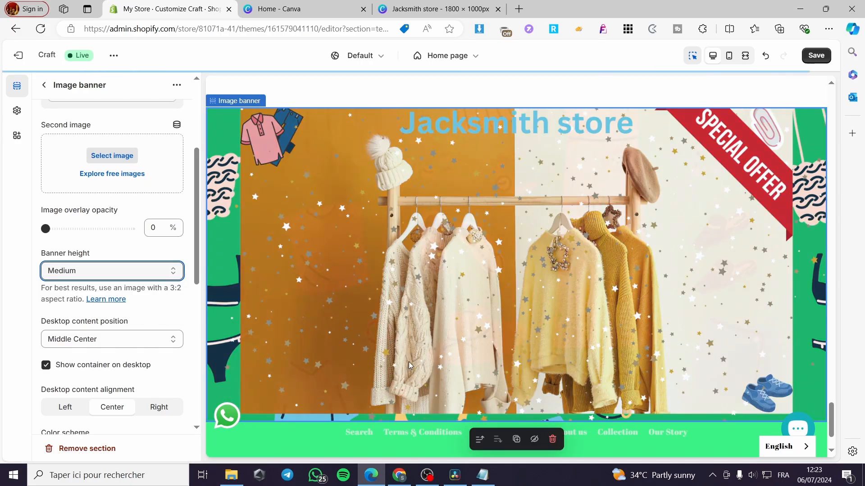
# - Set the new Image banner's height to Large and check the whole banner in the preview
pyautogui.click(131, 273)
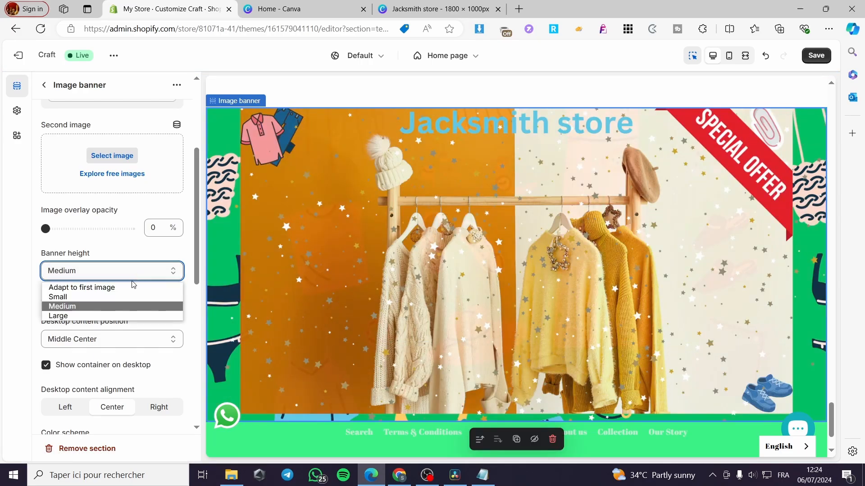
pyautogui.click(118, 314)
pyautogui.scroll(-3, 442, 361)
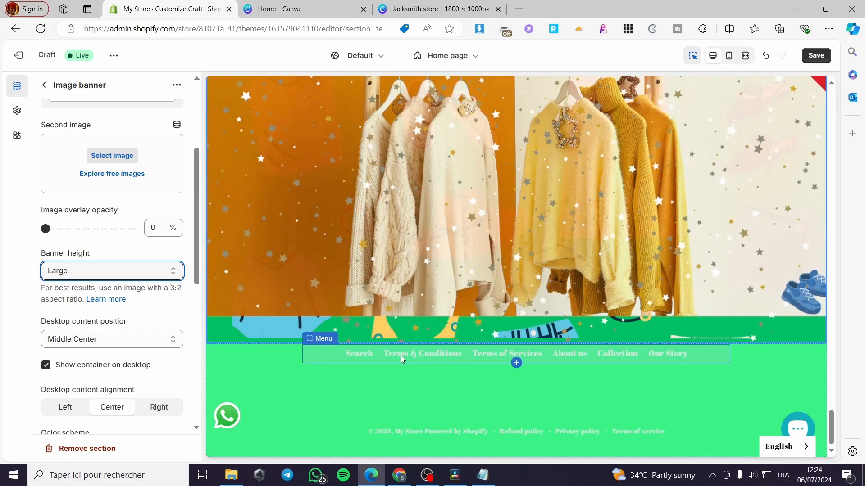
pyautogui.scroll(5, 452, 260)
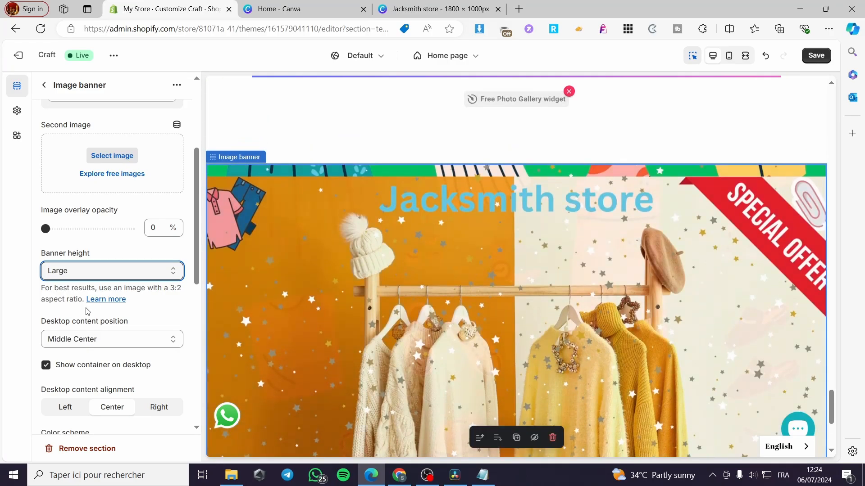
# - Move the new Image banner directly below the hidden one in the template, and remove the old visible Image banner beneath it
pyautogui.click(45, 88)
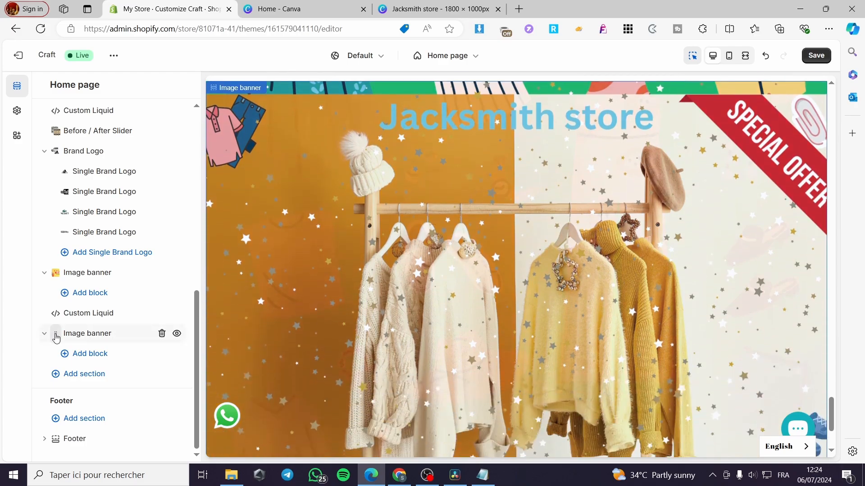
pyautogui.moveTo(56, 338); pyautogui.dragTo(69, 222)
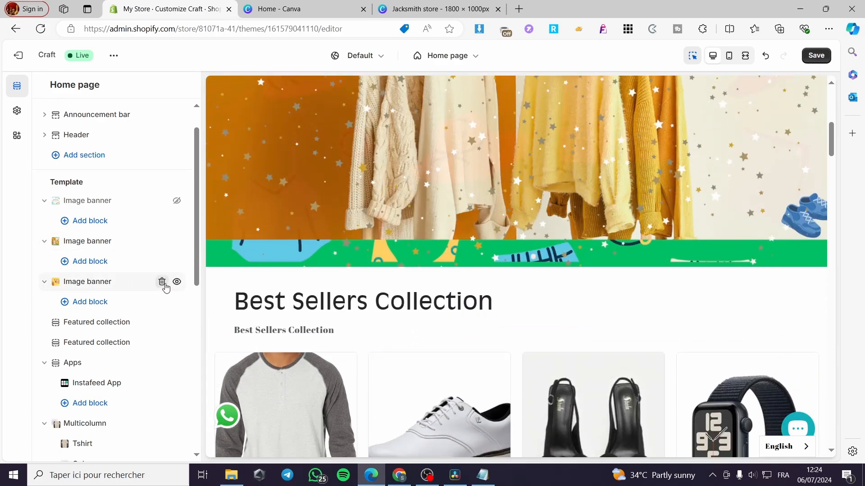
pyautogui.click(162, 282)
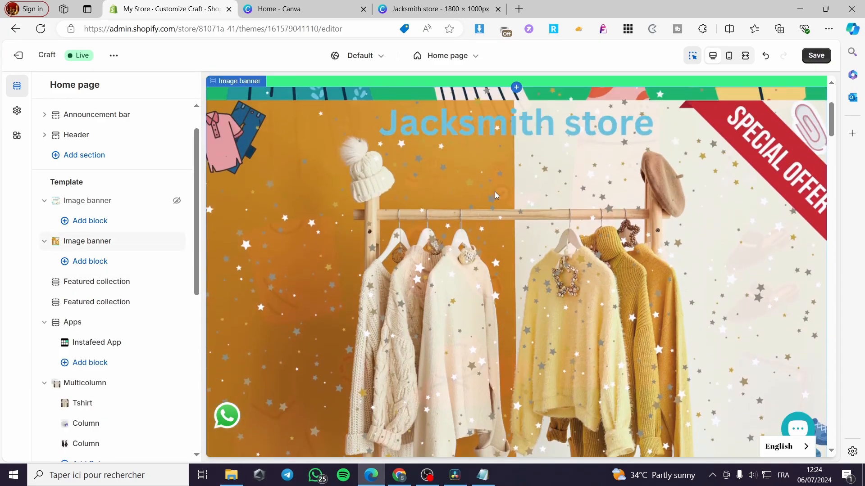
# - Review the banner below the store header in the home page preview and save the theme changes
pyautogui.scroll(-3, 671, 279)
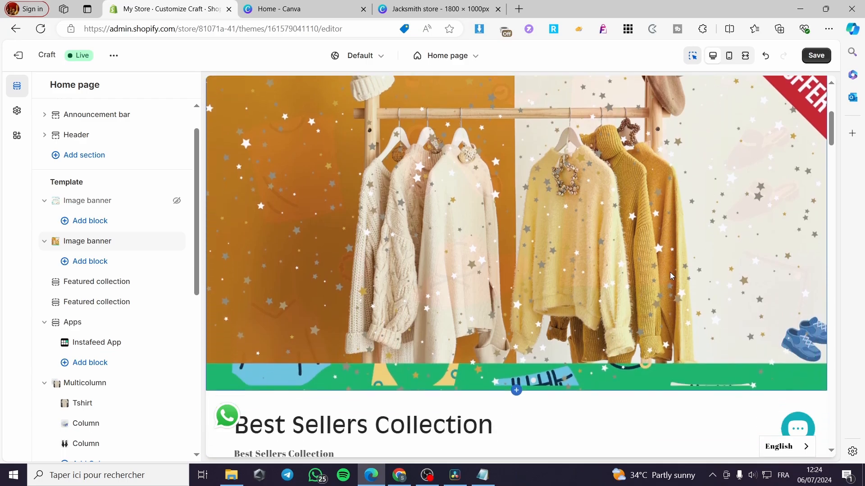
pyautogui.scroll(5, 703, 277)
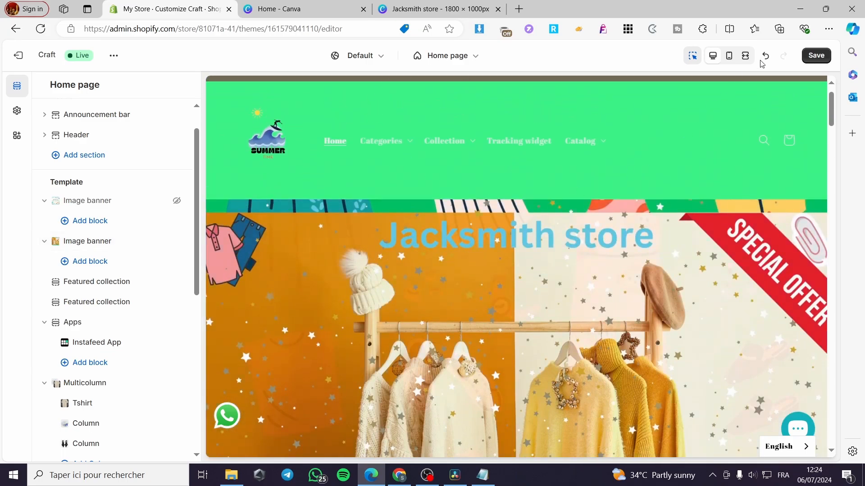
pyautogui.click(816, 55)
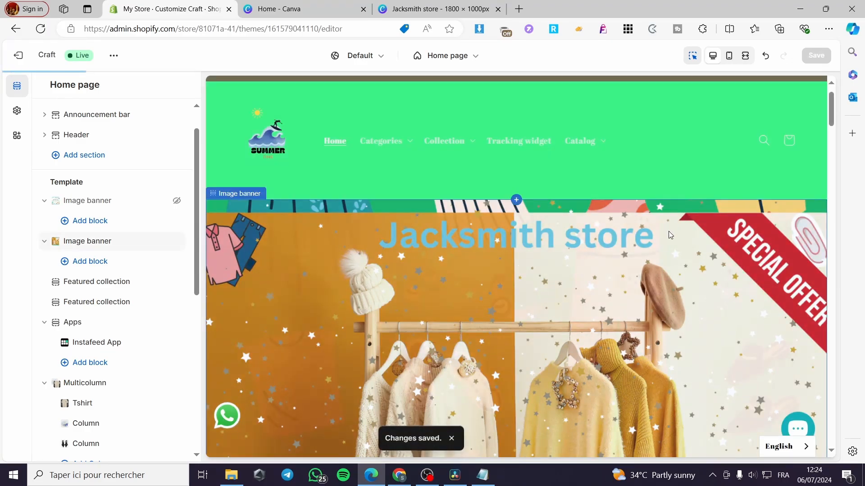
pyautogui.click(436, 6)
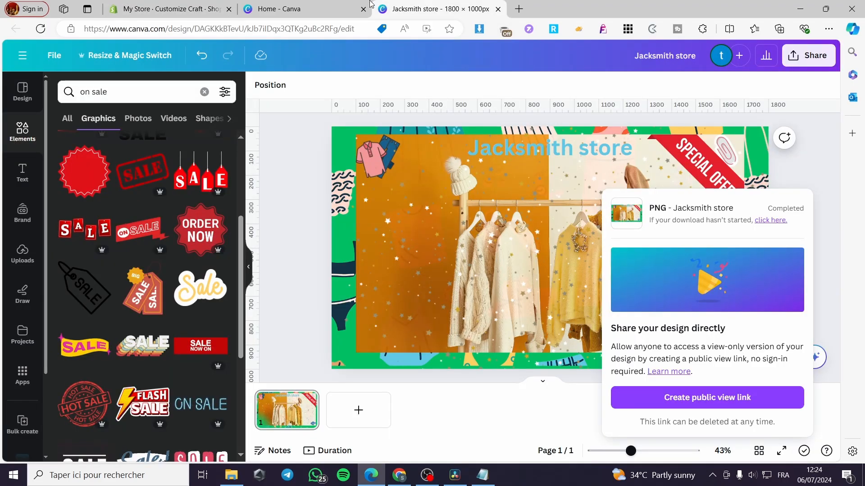
pyautogui.click(162, 5)
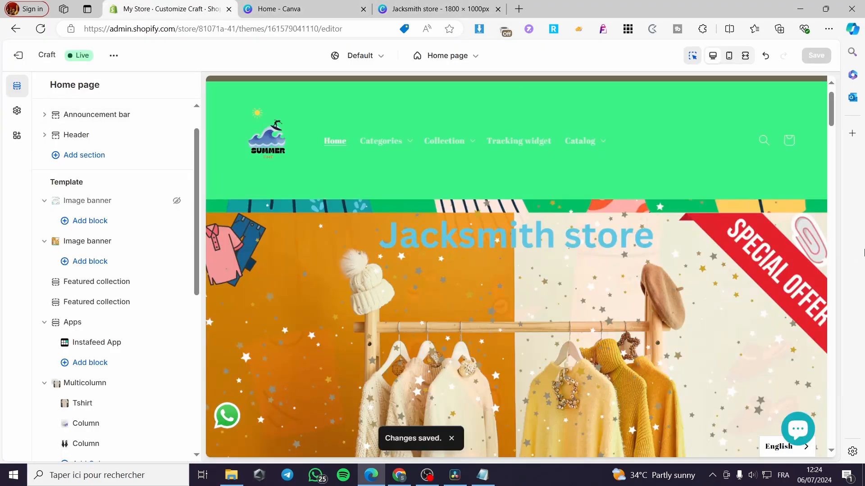